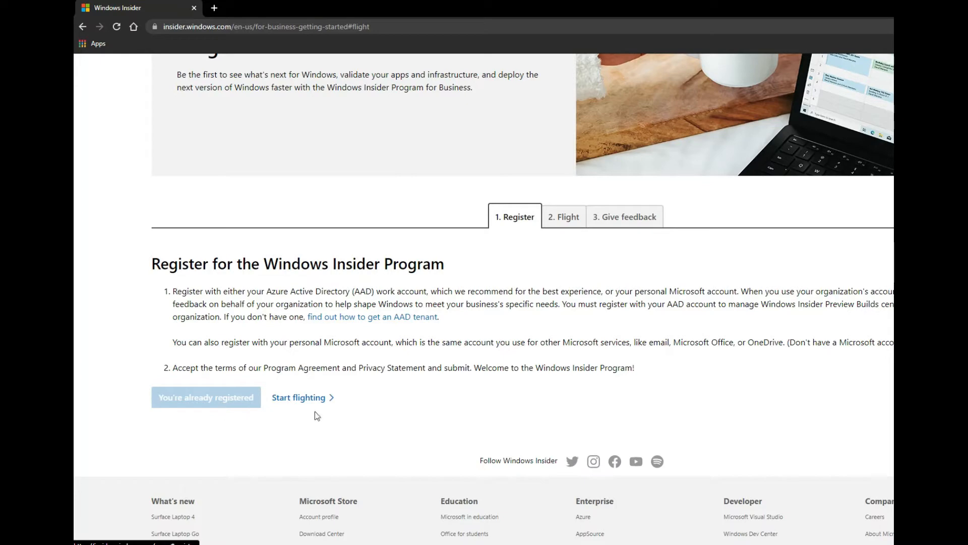
# From the Start flighting steps, open the Windows Insider Preview ISO download link in a new tab.
pyautogui.click(315, 398)
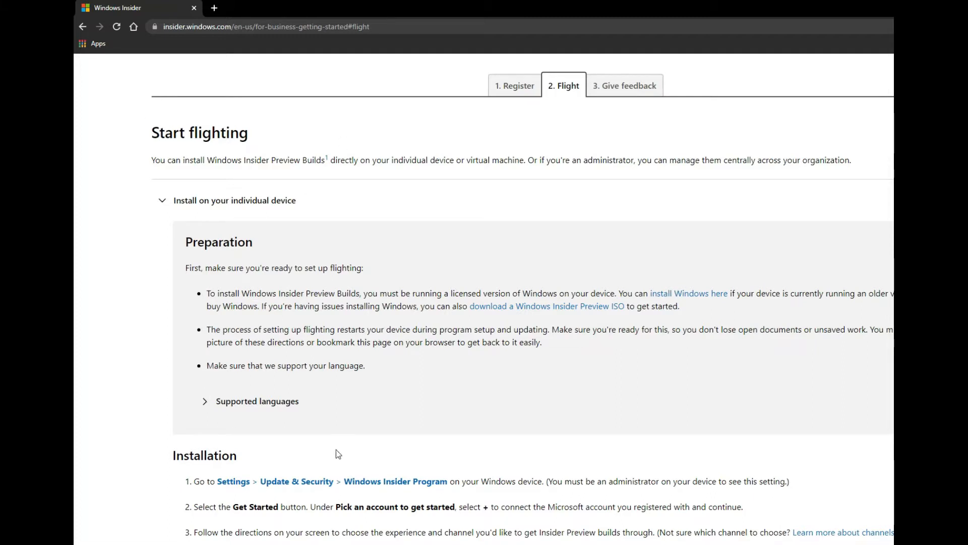
pyautogui.click(556, 307)
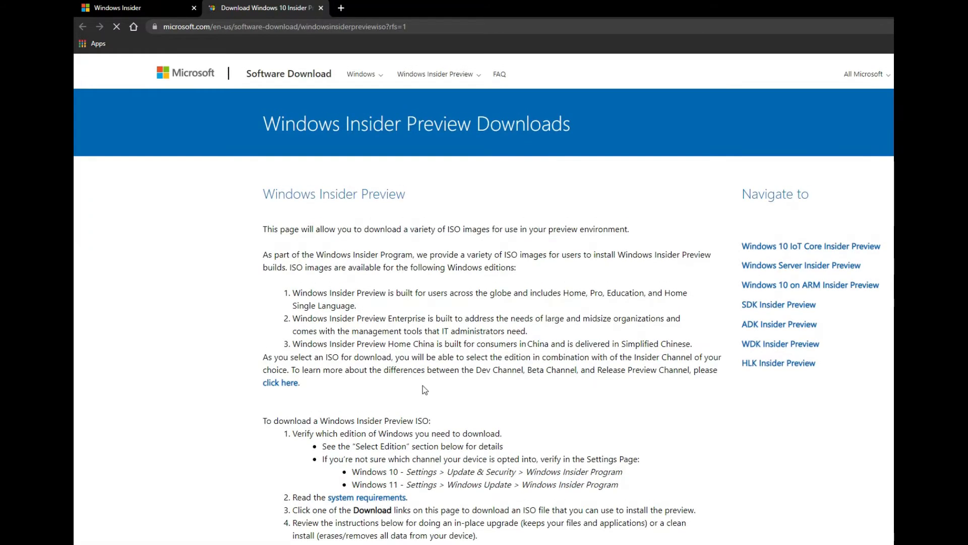
# Select Windows 11 Insider Preview (Beta Channel) as the edition, then bring up the downloaded ISO's folder.
pyautogui.scroll(-15, 392, 368)
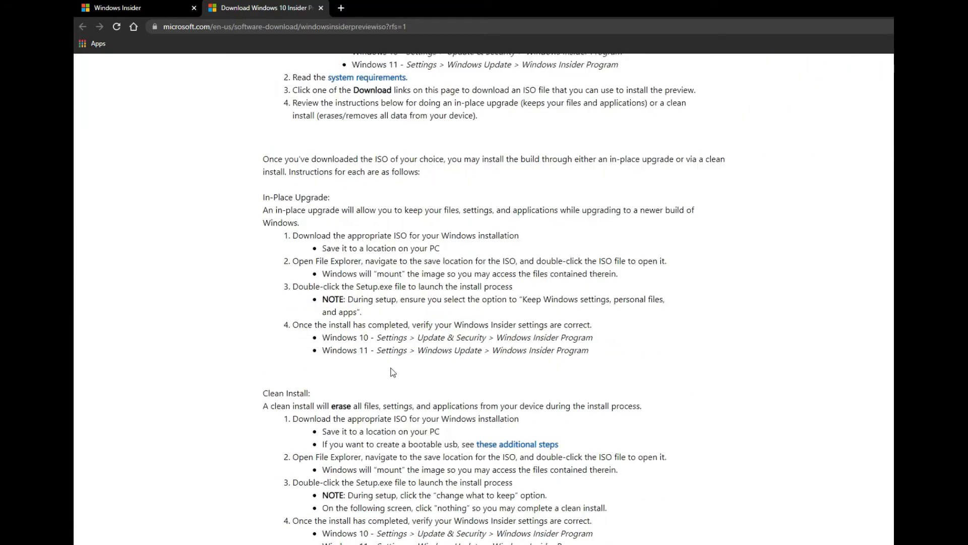
pyautogui.scroll(-4, 392, 372)
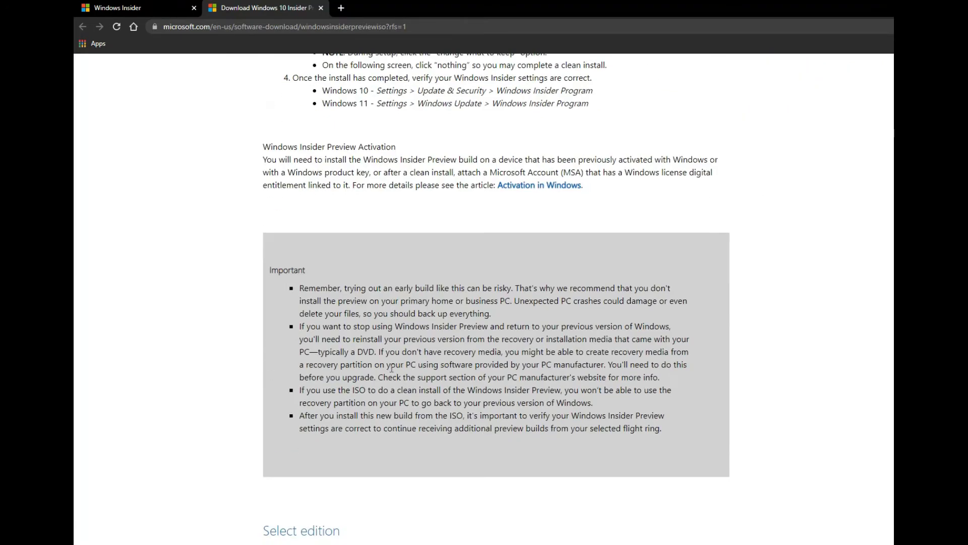
pyautogui.scroll(-8, 392, 370)
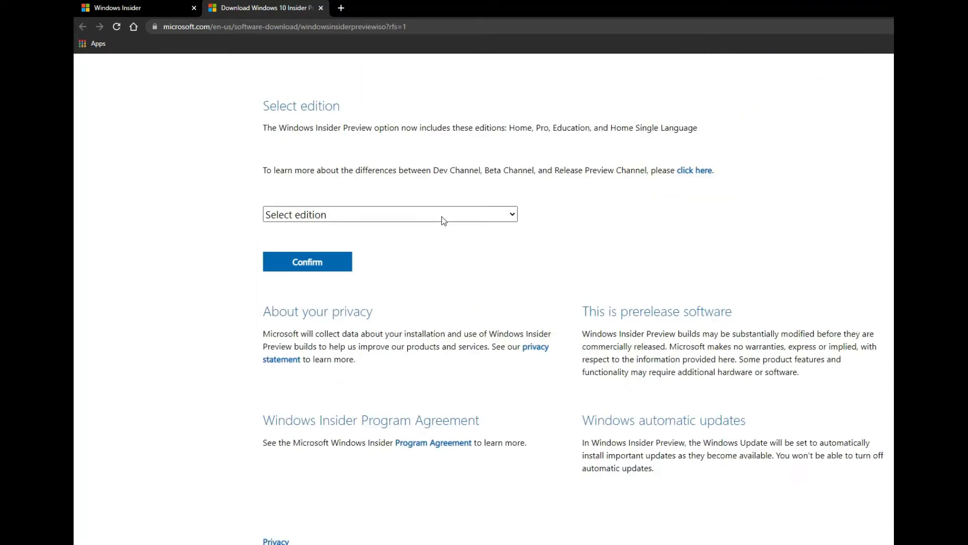
pyautogui.click(443, 219)
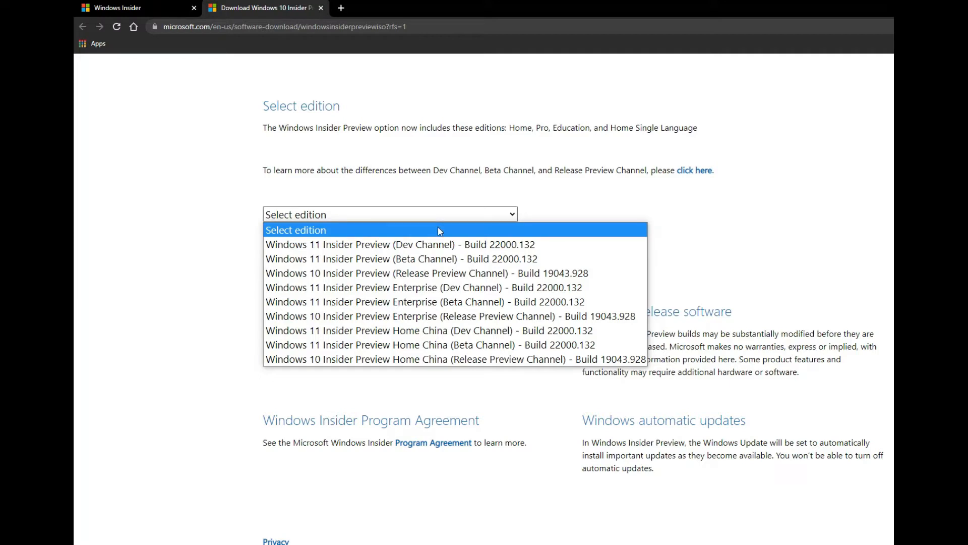
pyautogui.click(436, 245)
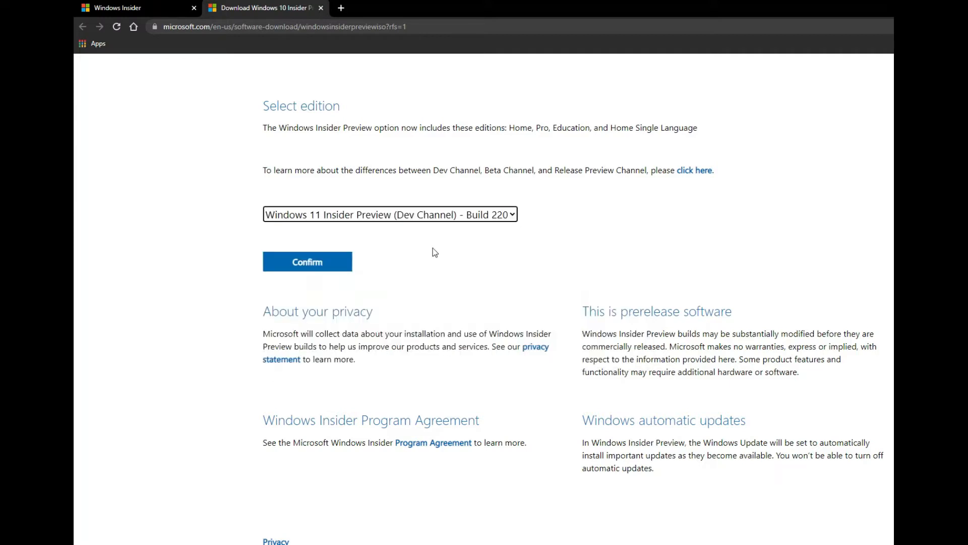
pyautogui.click(433, 218)
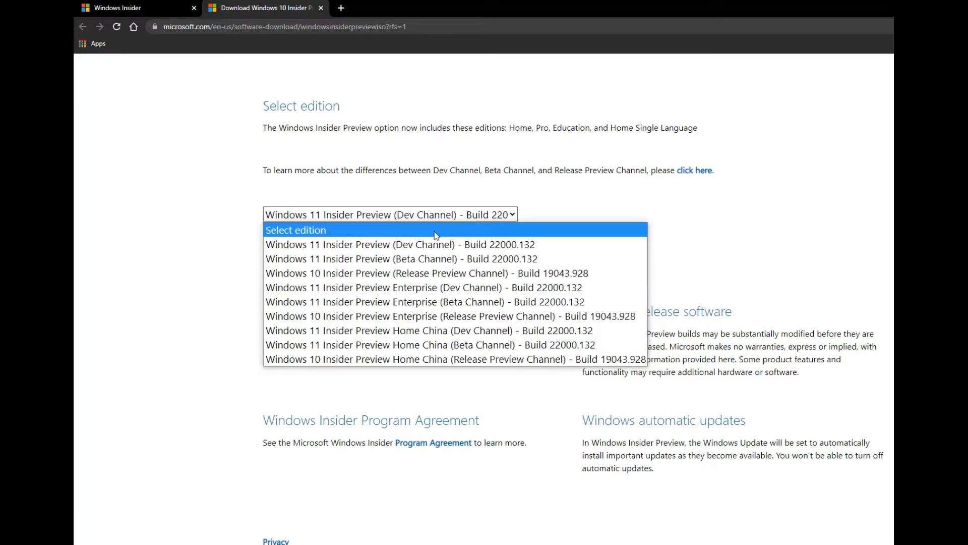
pyautogui.click(436, 258)
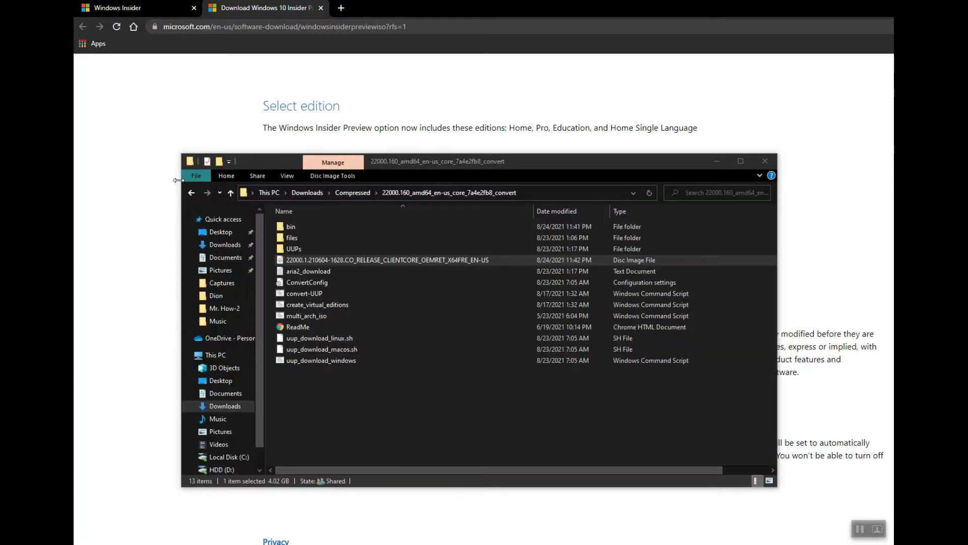
pyautogui.click(303, 261)
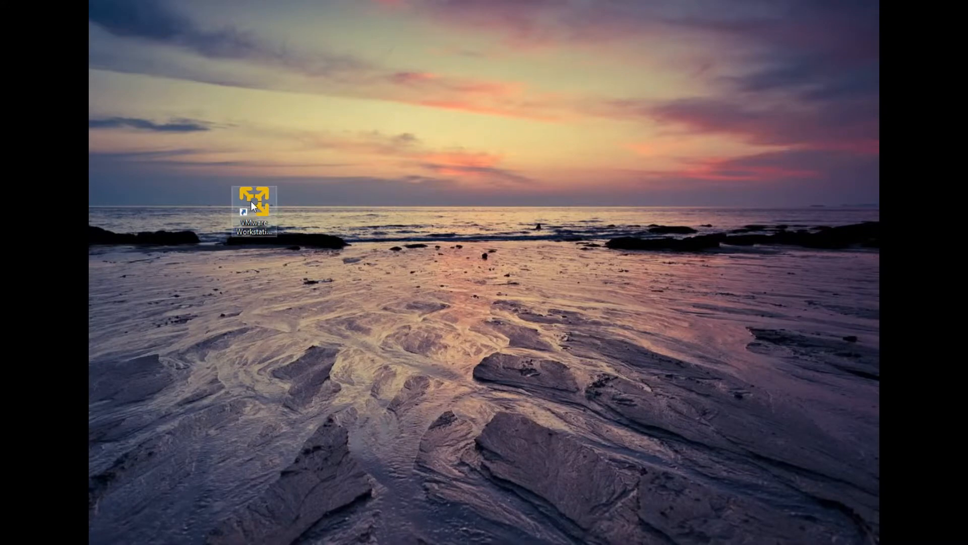
# Launch VMware Workstation 16 Player from its desktop shortcut and bring its window into view.
pyautogui.moveTo(250, 201); pyautogui.dragTo(124, 22)
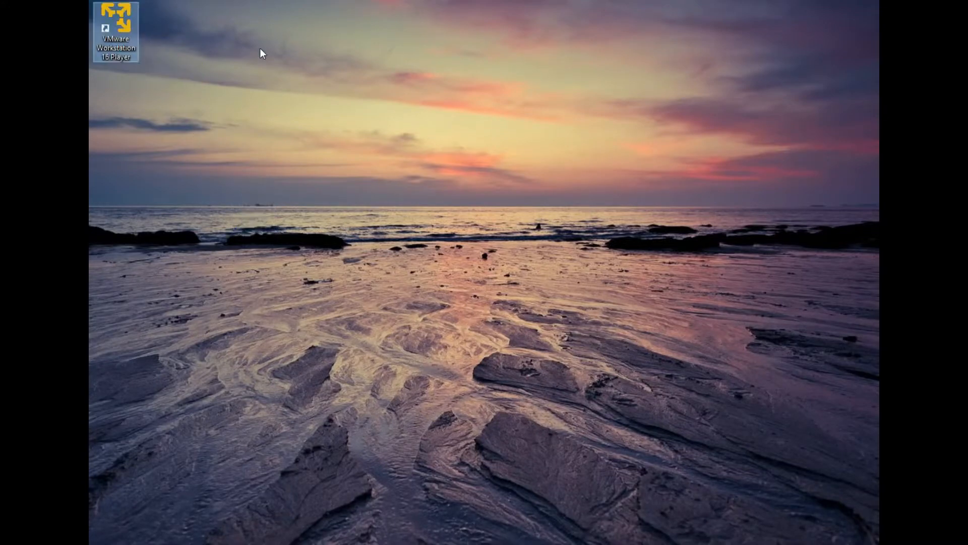
pyautogui.click(119, 22)
pyautogui.press('Return')
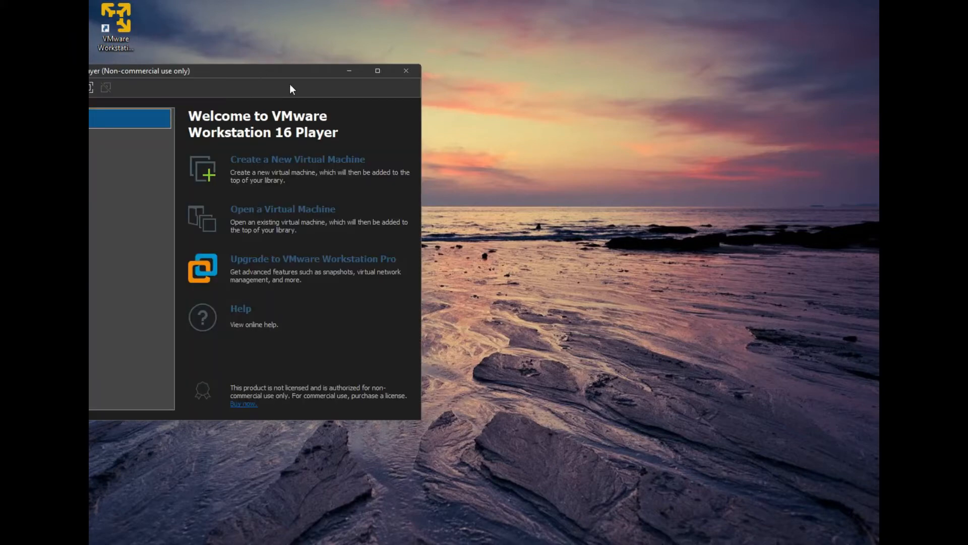
pyautogui.moveTo(286, 72); pyautogui.dragTo(591, 42)
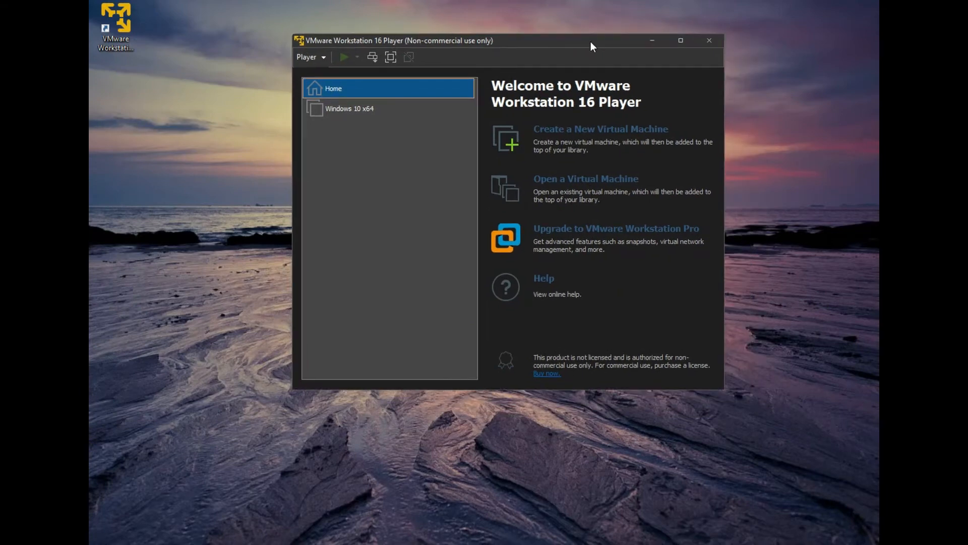
# Create a new virtual machine installing from the downloaded 22000 ISO disc image file.
pyautogui.click(594, 133)
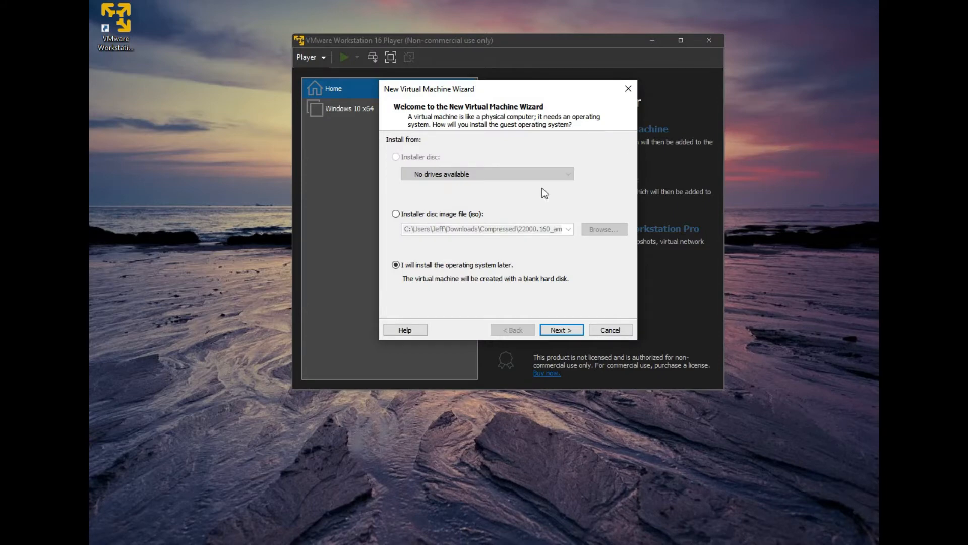
pyautogui.click(426, 215)
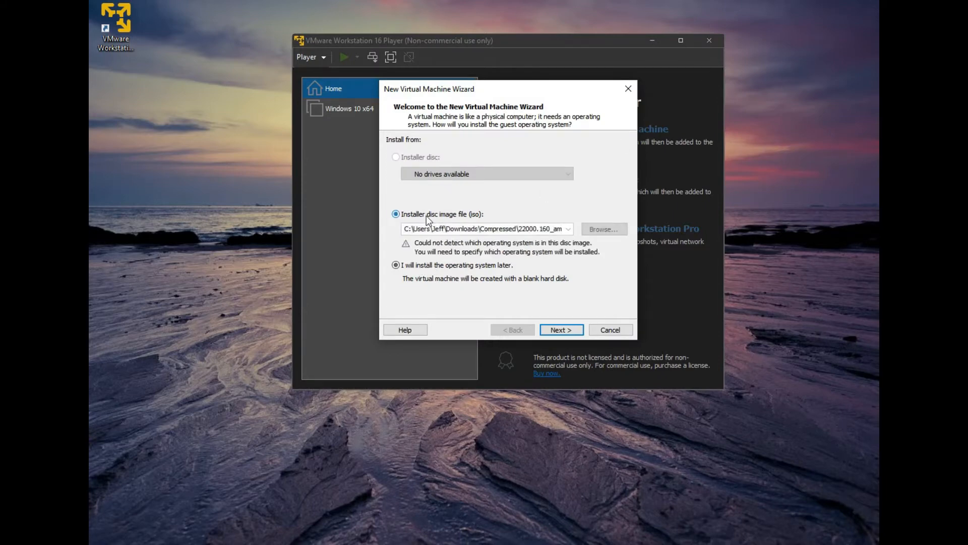
pyautogui.click(599, 230)
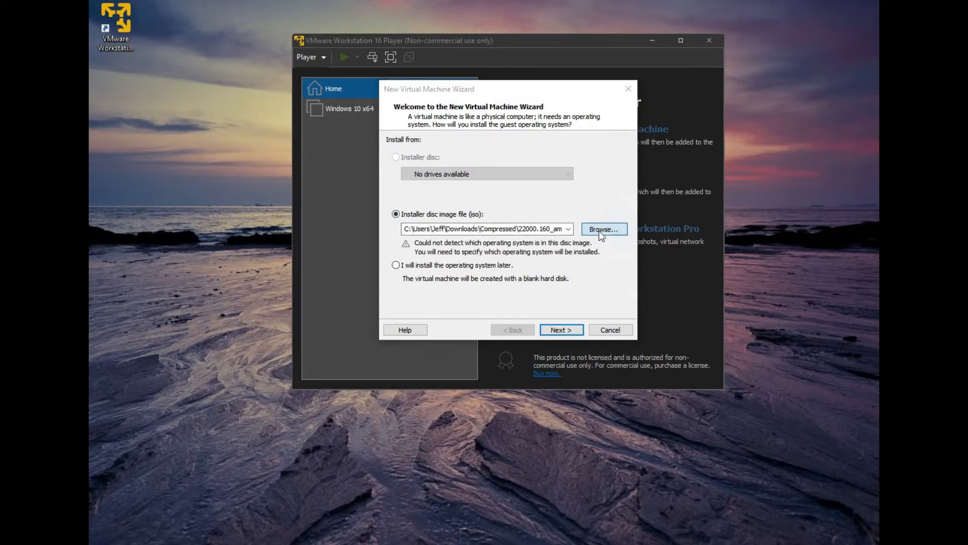
pyautogui.click(587, 226)
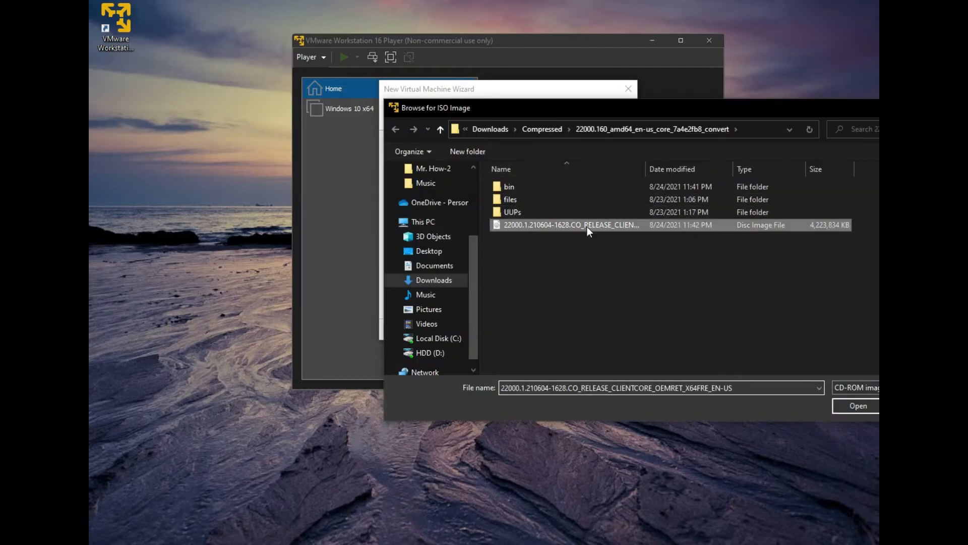
pyautogui.click(857, 406)
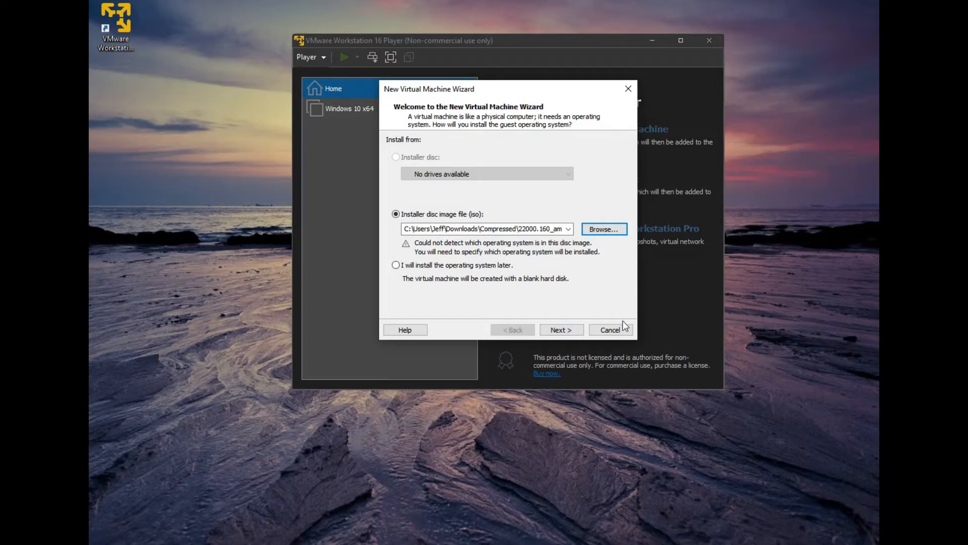
pyautogui.click(555, 331)
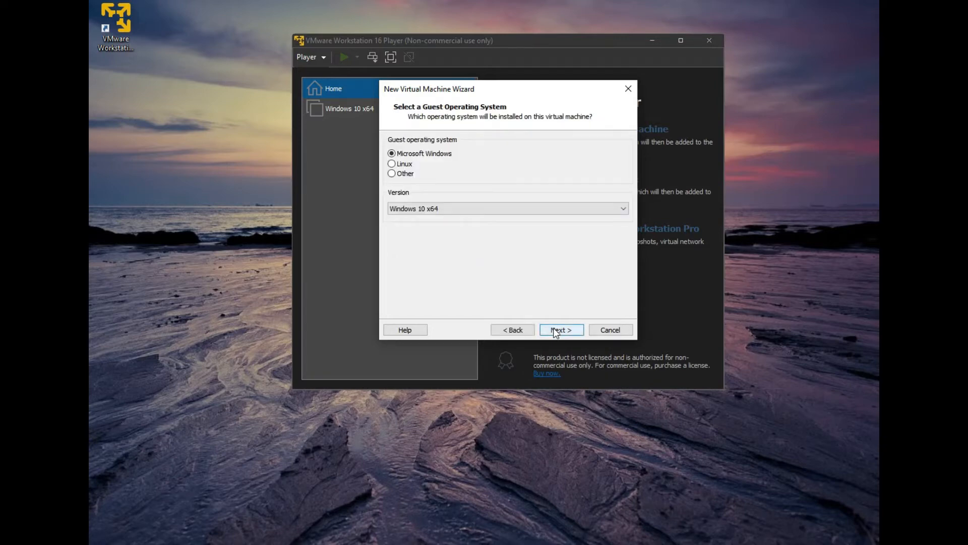
# Keep Windows 10 x64 as the guest operating system version.
pyautogui.click(558, 208)
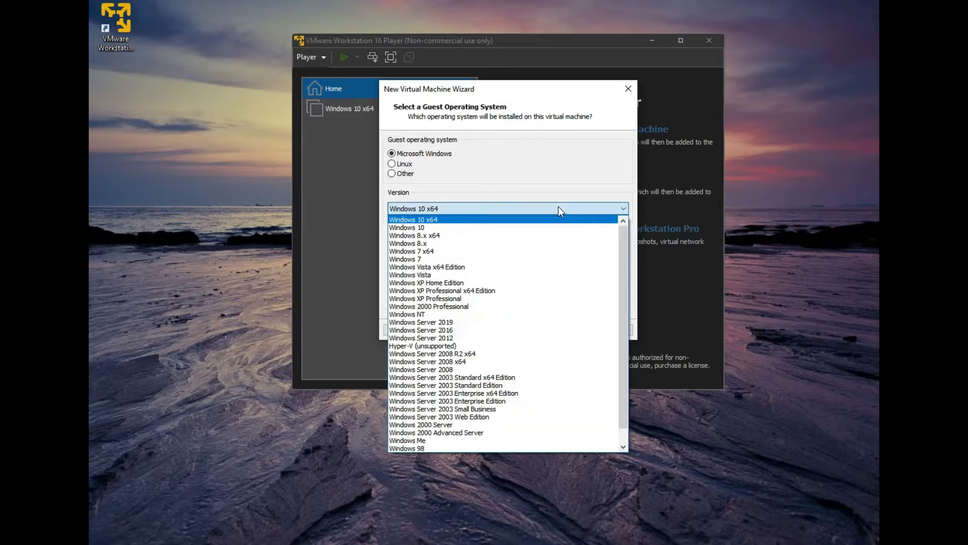
pyautogui.scroll(-1, 600, 337)
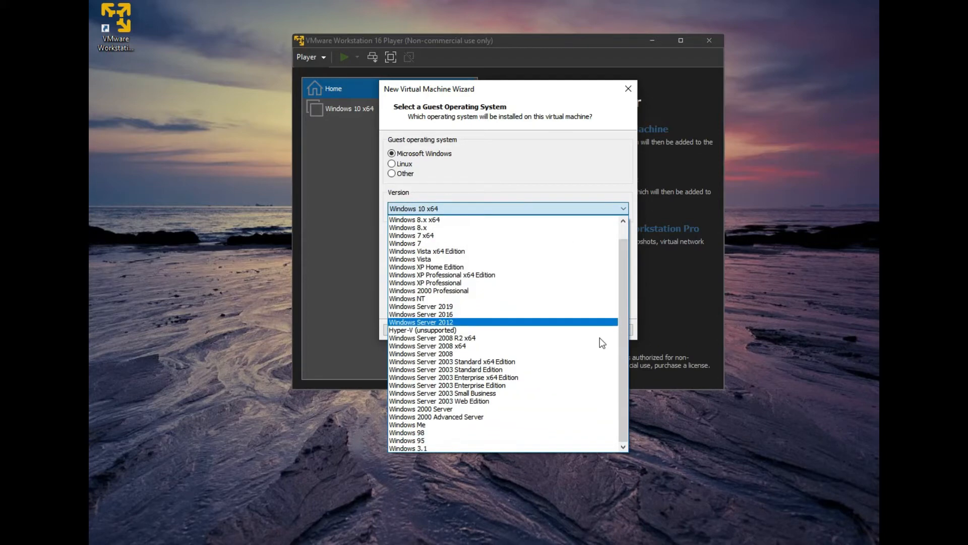
pyautogui.scroll(1, 600, 337)
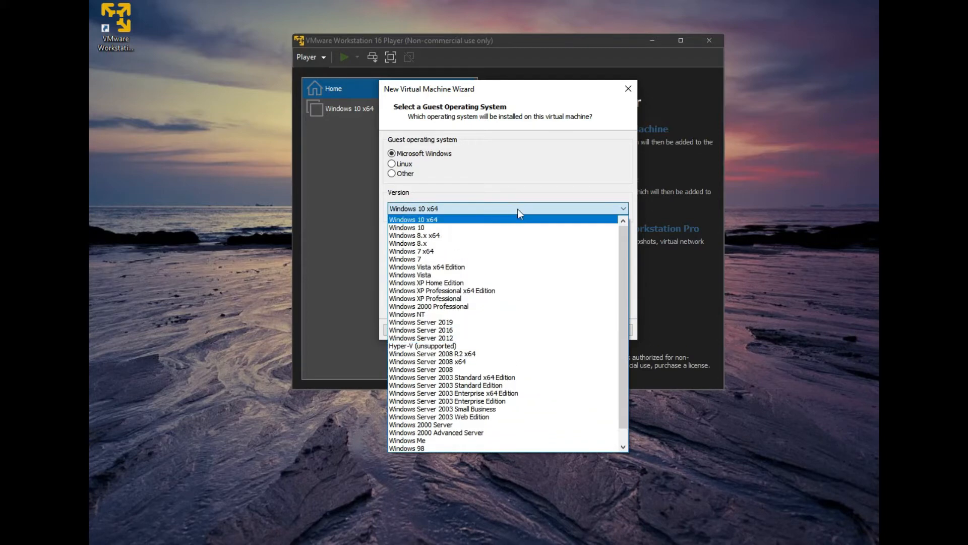
pyautogui.click(523, 227)
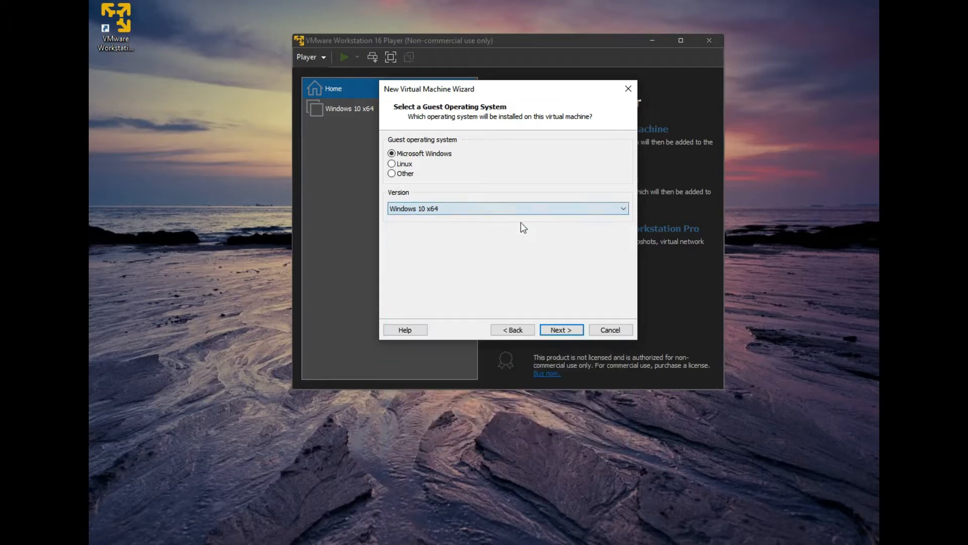
pyautogui.click(573, 331)
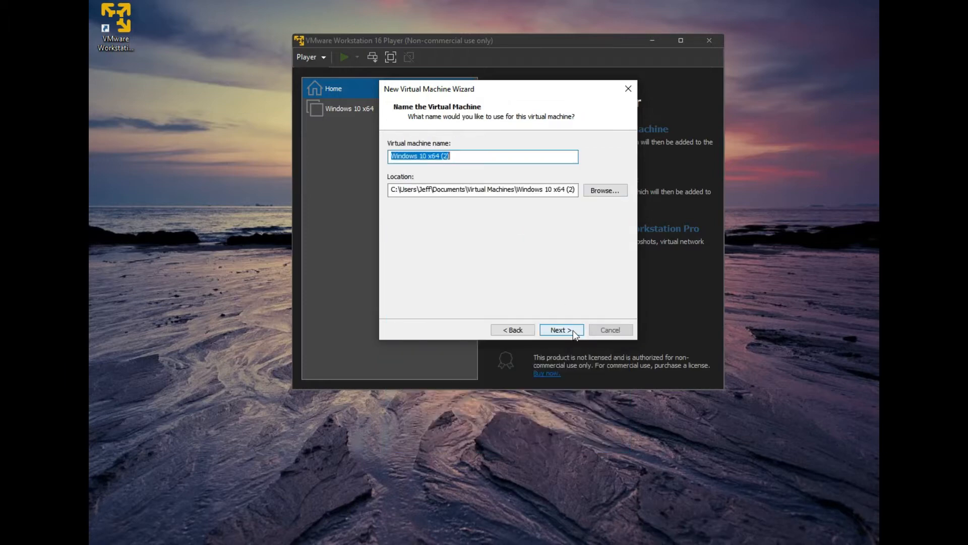
# Rename the virtual machine to 'Windows 11' and continue to the disk size step.
pyautogui.click(476, 158)
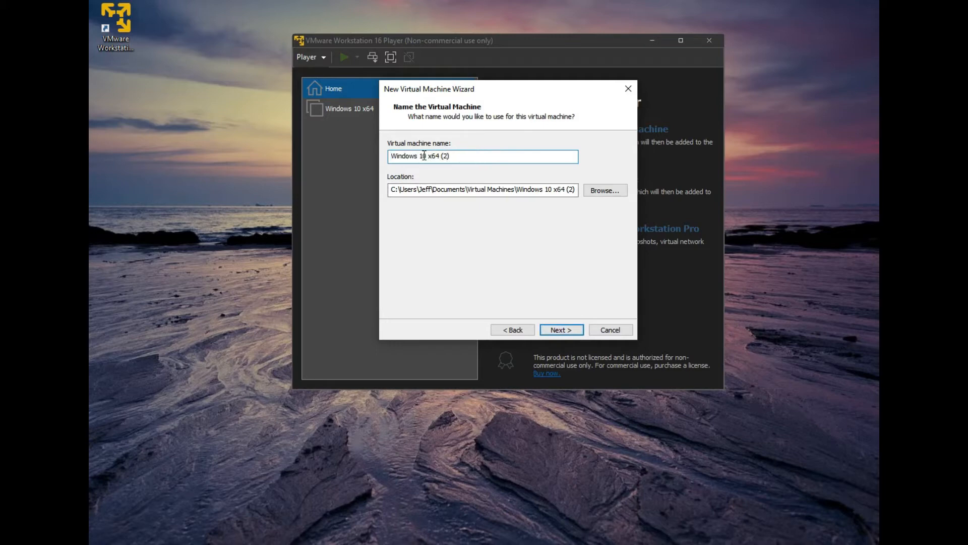
pyautogui.moveTo(418, 155); pyautogui.dragTo(521, 155)
pyautogui.press('BackSpace')
pyautogui.write('11')
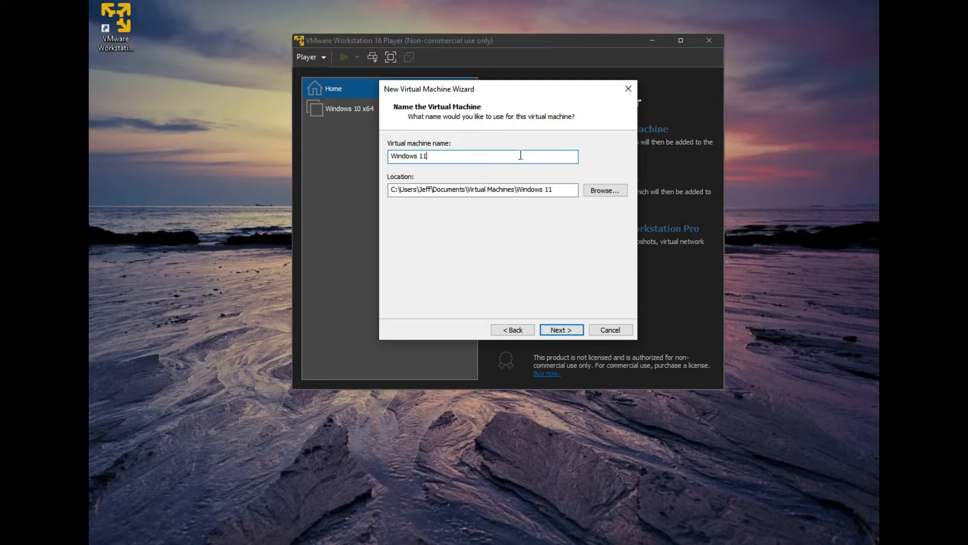
pyautogui.click(557, 330)
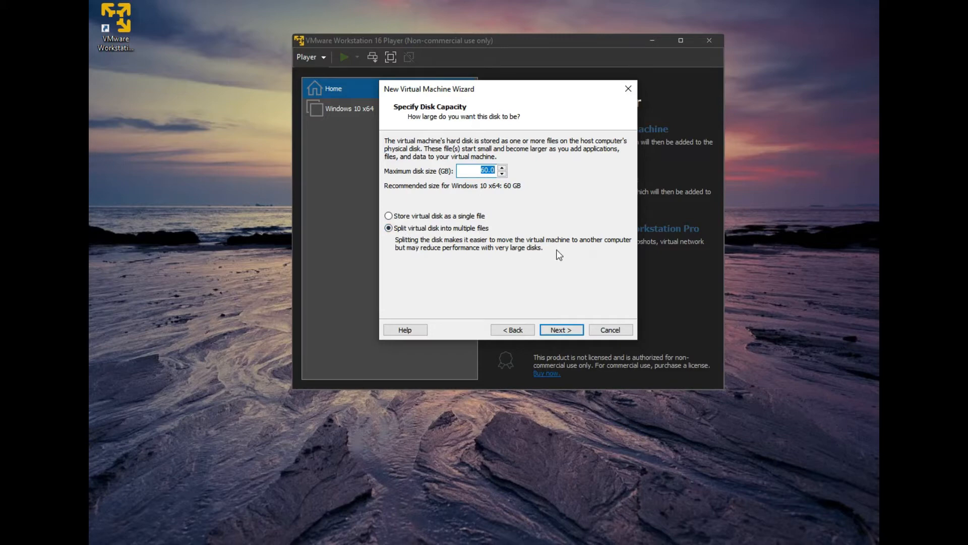
# Store the 60 GB virtual disk as a single file and open Customize Hardware from the summary.
pyautogui.click(470, 217)
pyautogui.click(568, 332)
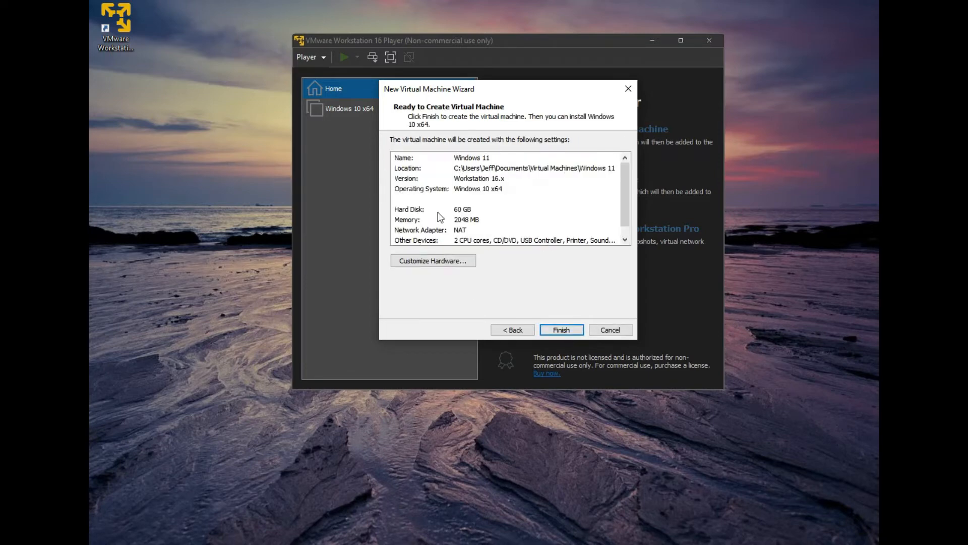
pyautogui.scroll(-1, 612, 207)
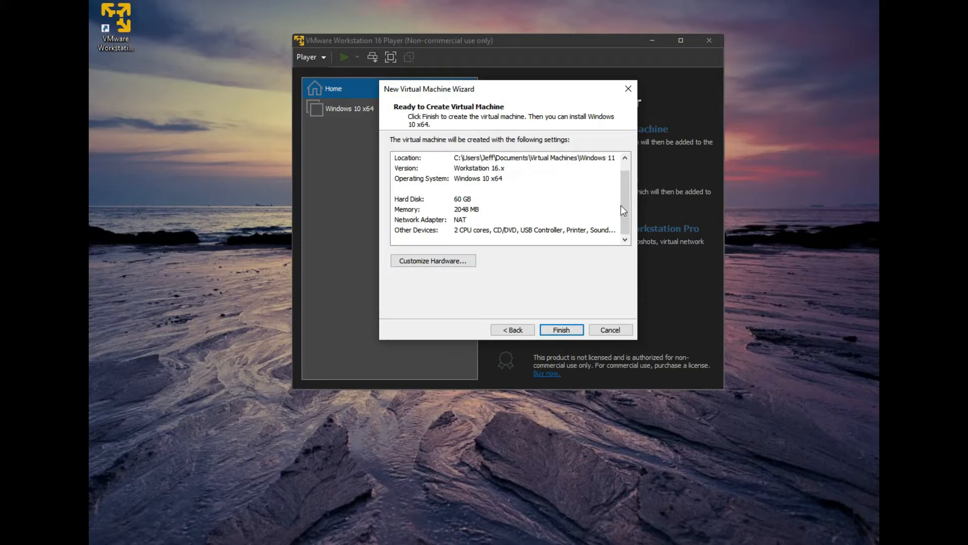
pyautogui.scroll(1, 622, 198)
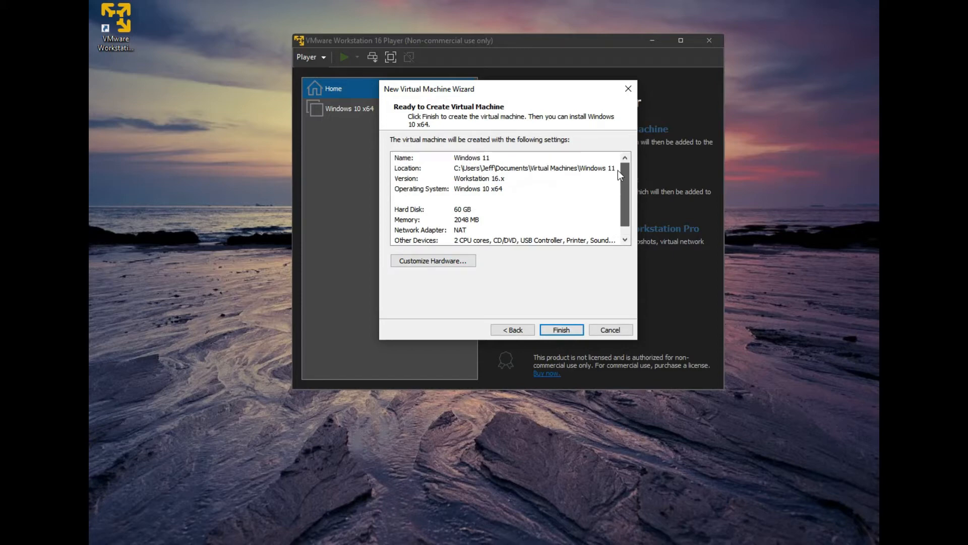
pyautogui.click(458, 221)
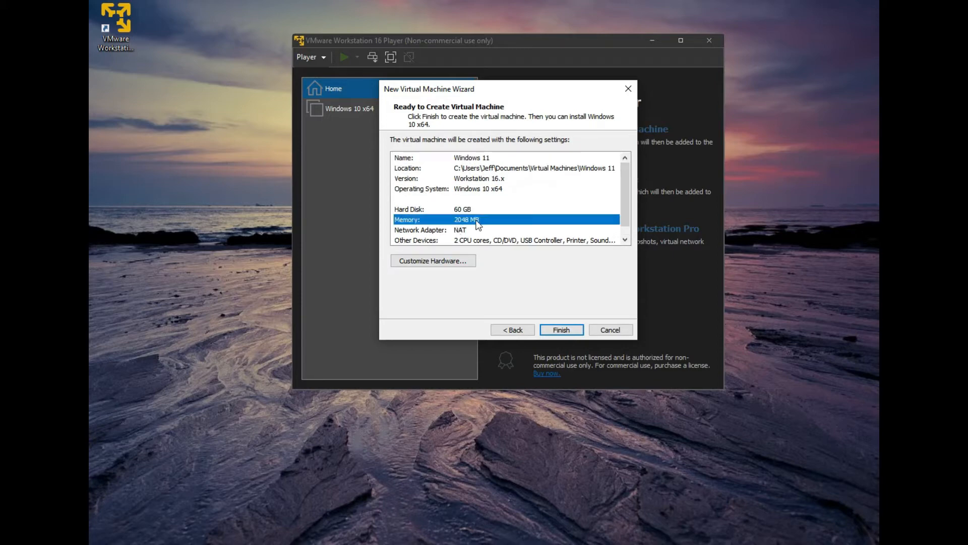
pyautogui.click(457, 261)
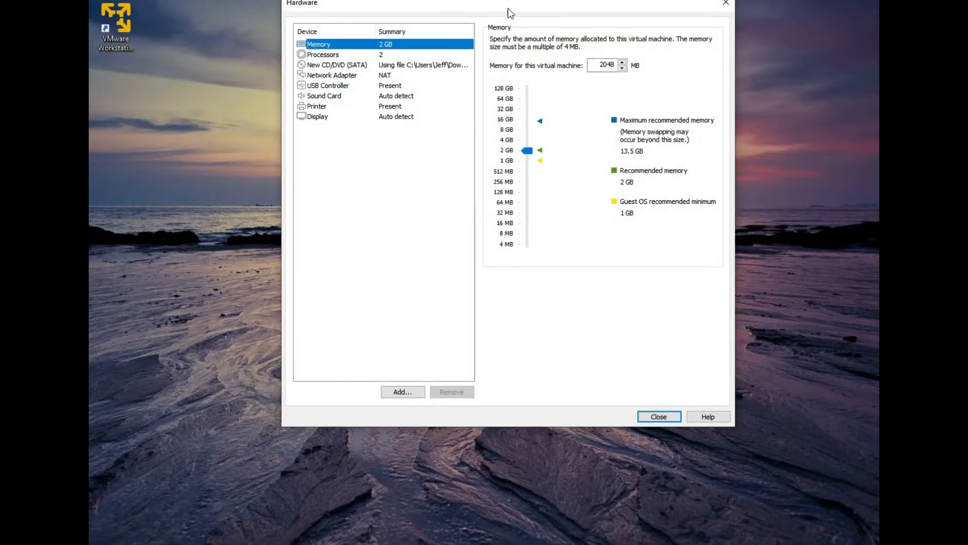
# Set the VM memory to 8 GB and keep 2 processor cores.
pyautogui.moveTo(507, 5); pyautogui.dragTo(399, 47)
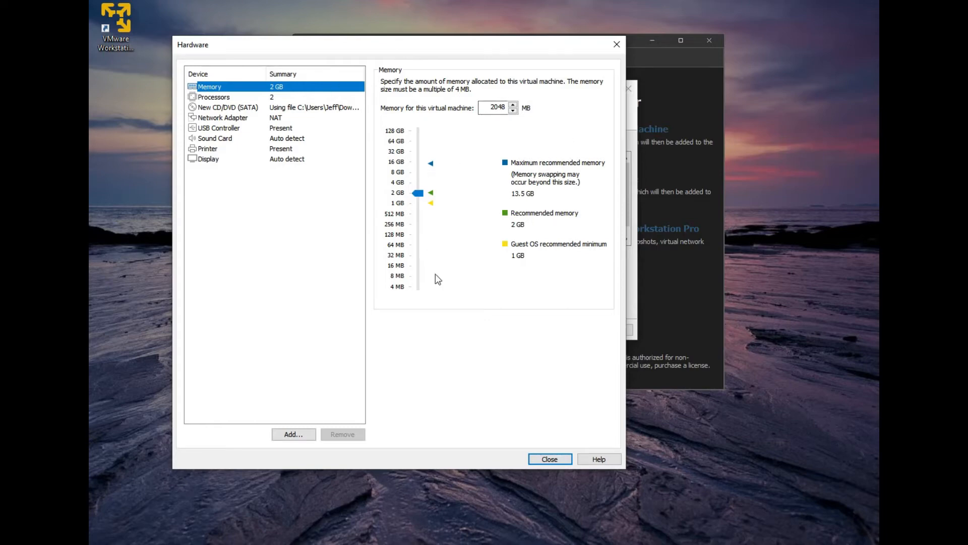
pyautogui.click(398, 177)
pyautogui.click(219, 99)
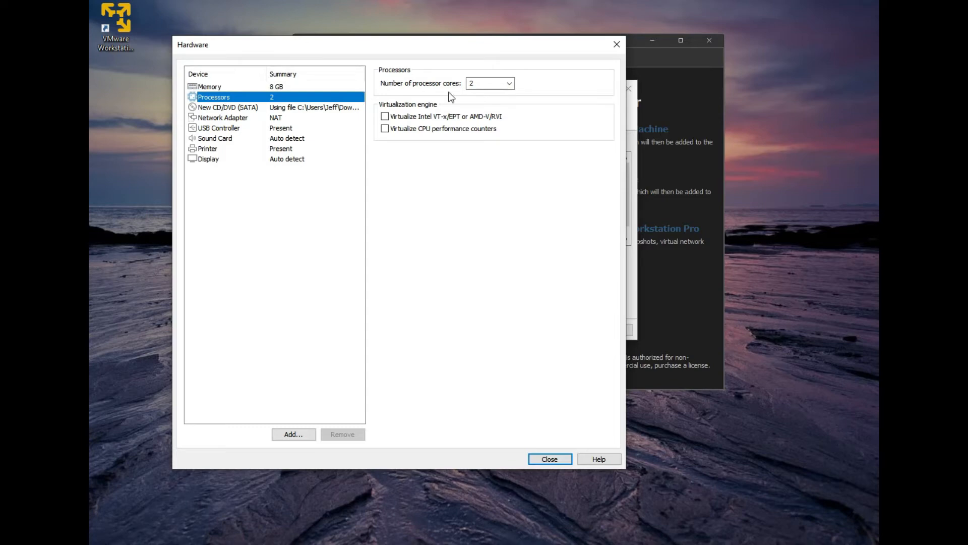
pyautogui.click(511, 83)
pyautogui.click(513, 83)
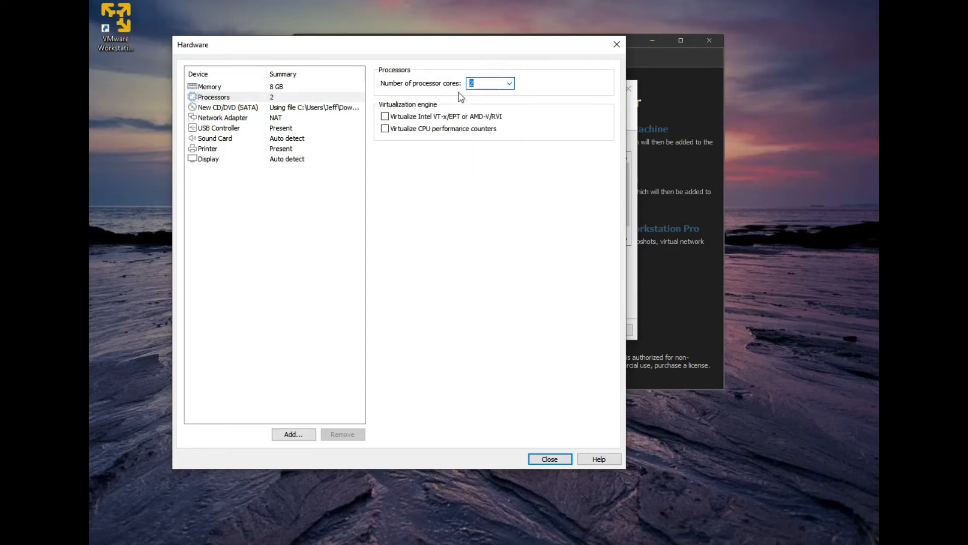
# Check the CD/DVD ISO image, close the hardware settings and finish creating the Windows 11 VM.
pyautogui.click(244, 109)
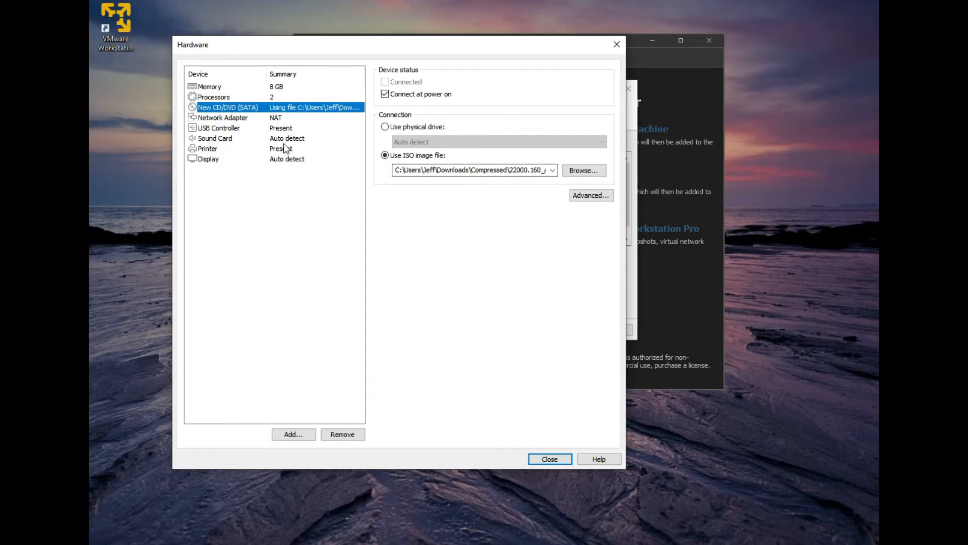
pyautogui.click(559, 458)
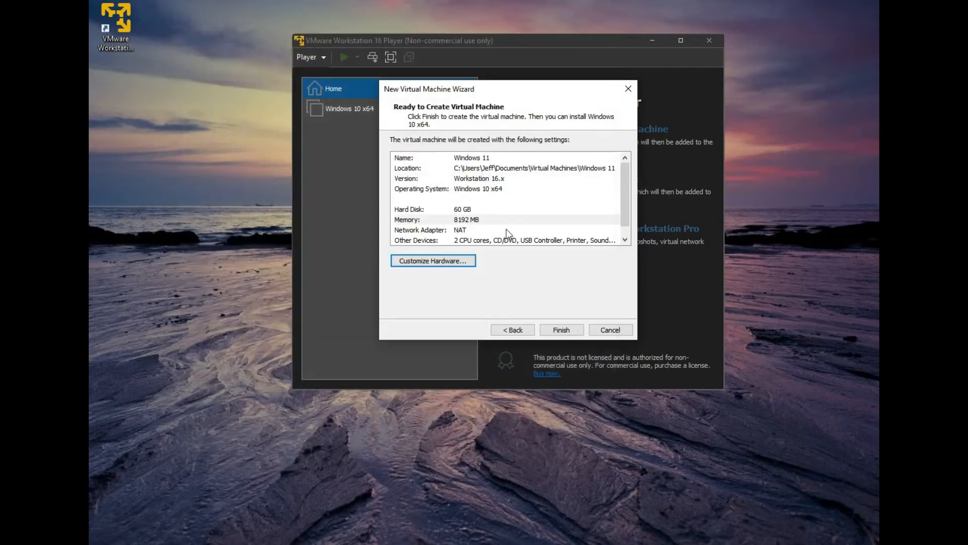
pyautogui.click(558, 331)
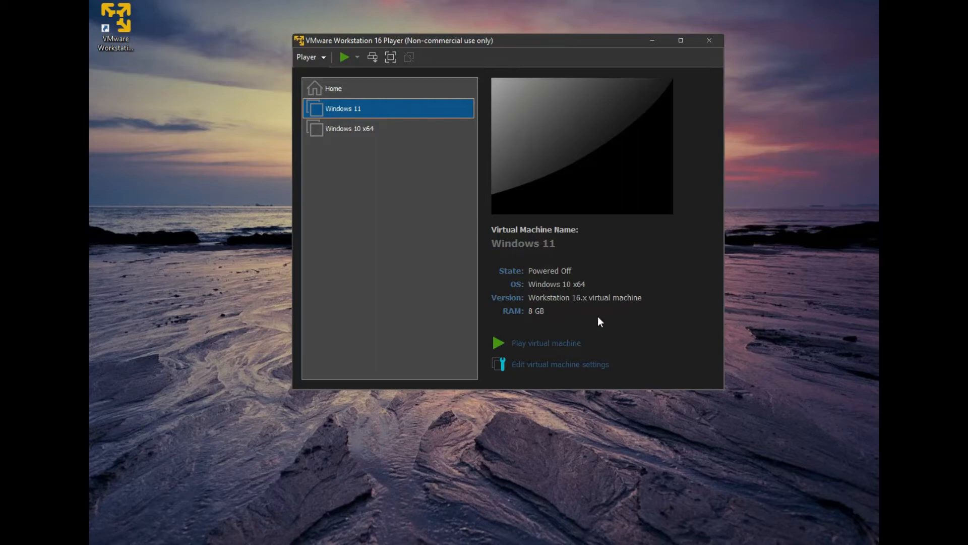
# Power on the Windows 11 VM and press a key to boot from the installer disc.
pyautogui.click(535, 344)
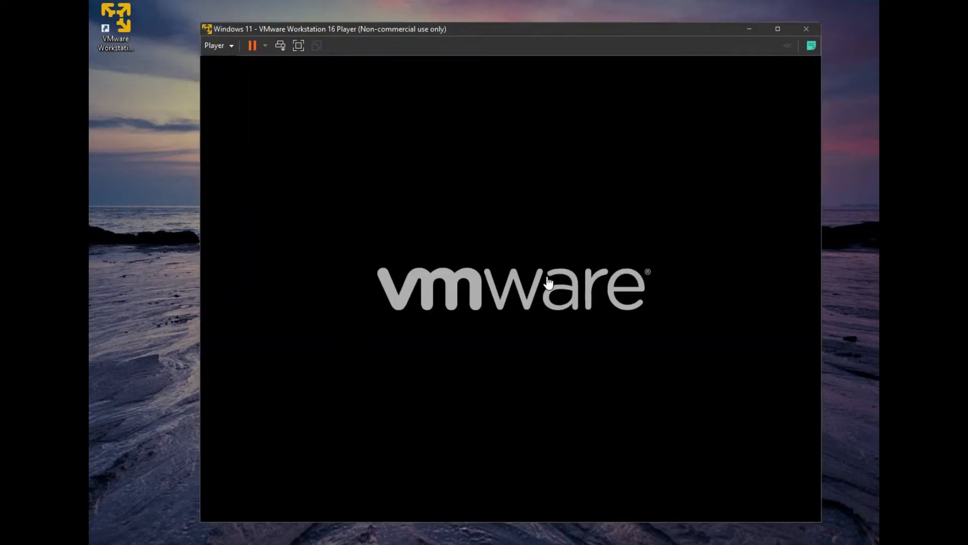
pyautogui.click(549, 283)
pyautogui.press('Return')
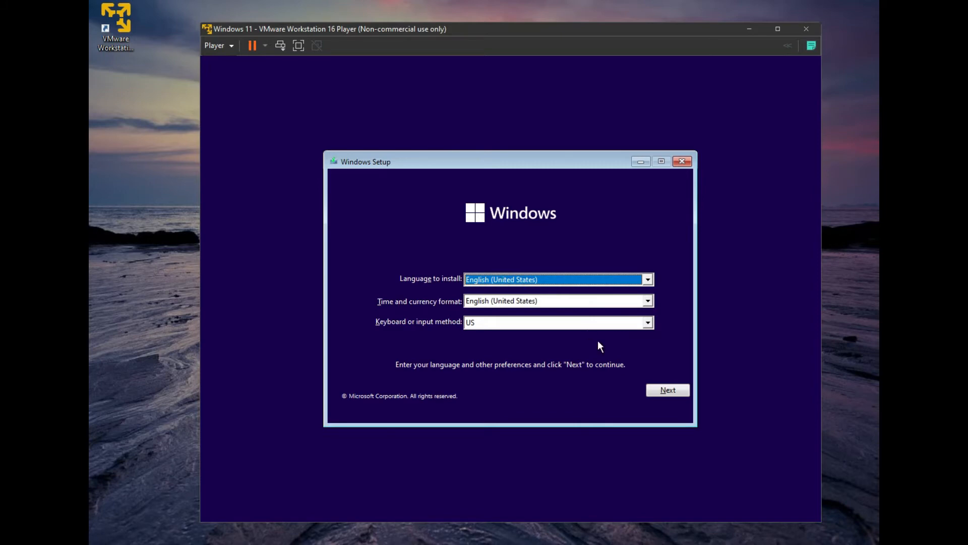
# Start Windows Setup with default language, skip the product key, and accept the license terms.
pyautogui.click(666, 390)
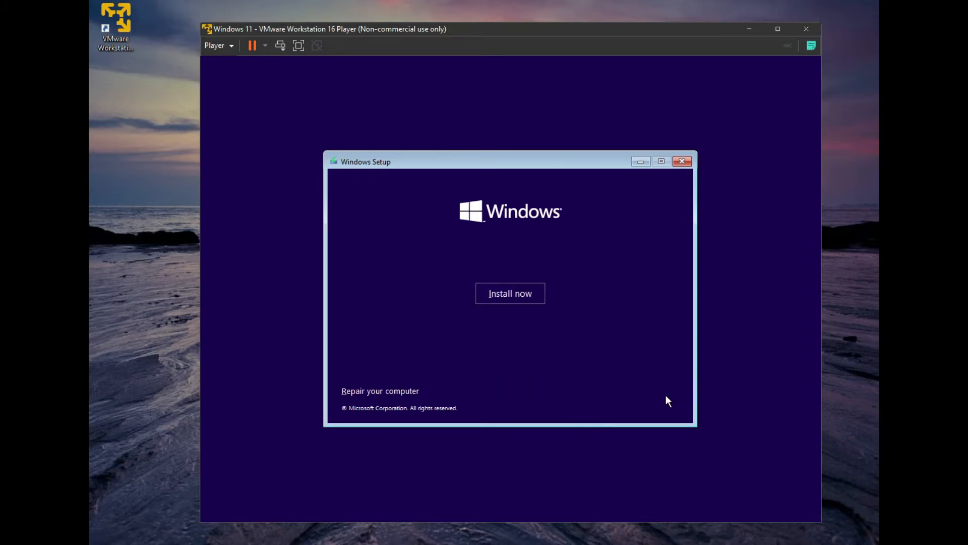
pyautogui.click(507, 300)
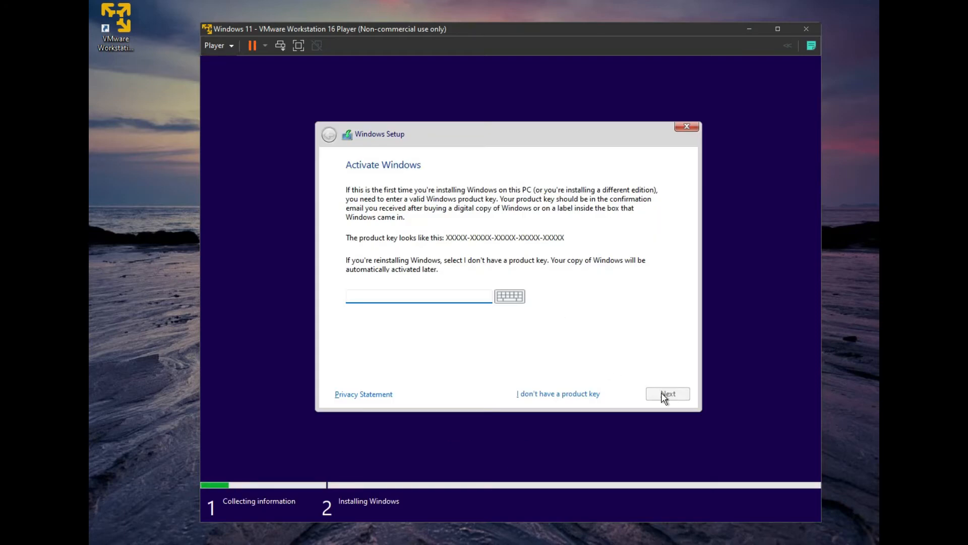
pyautogui.click(559, 394)
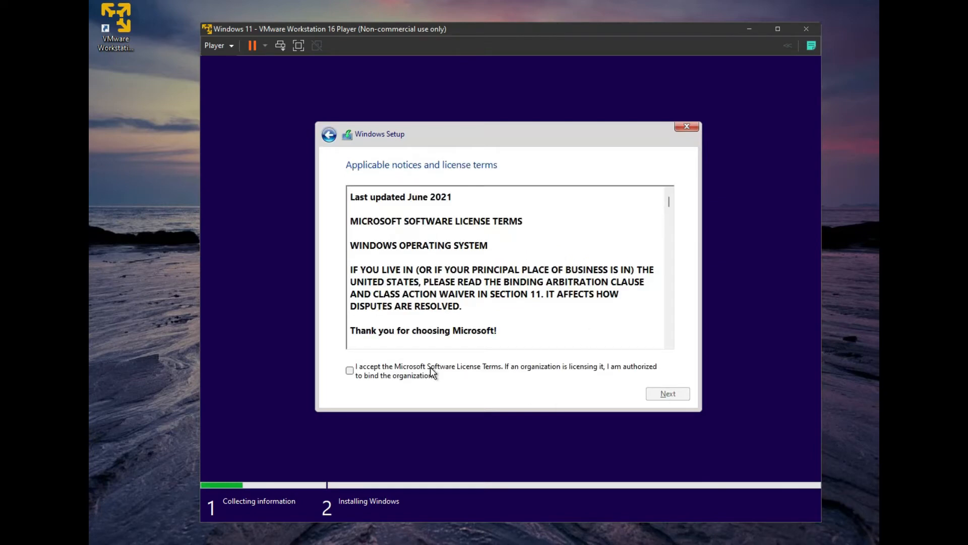
pyautogui.click(397, 371)
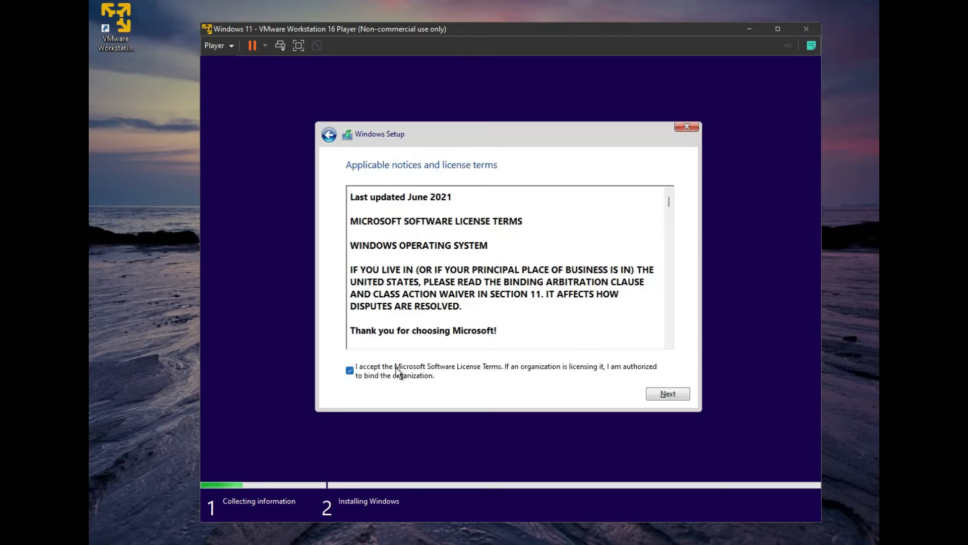
pyautogui.click(675, 403)
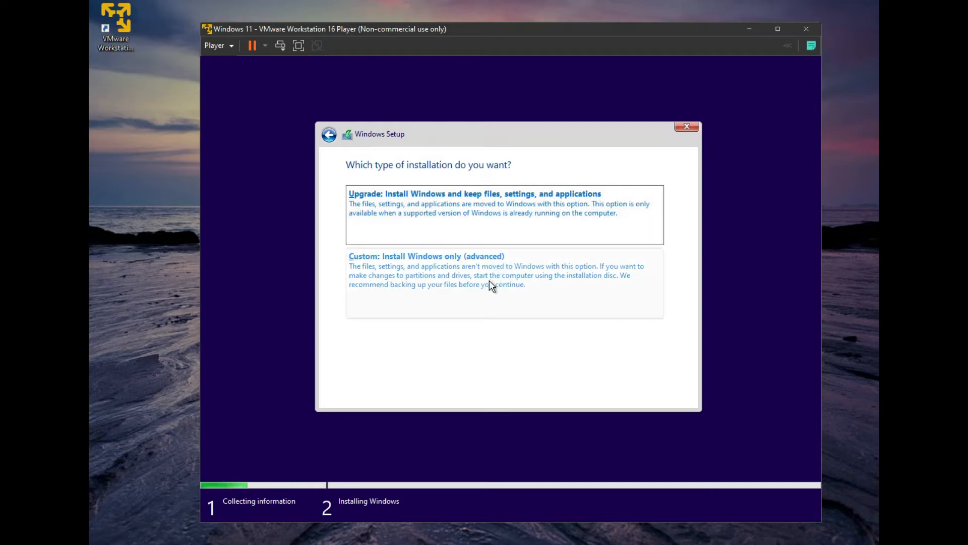
# Run a Custom install onto Drive 0's unallocated space and choose Remind Me Later on VMware's notification.
pyautogui.click(550, 292)
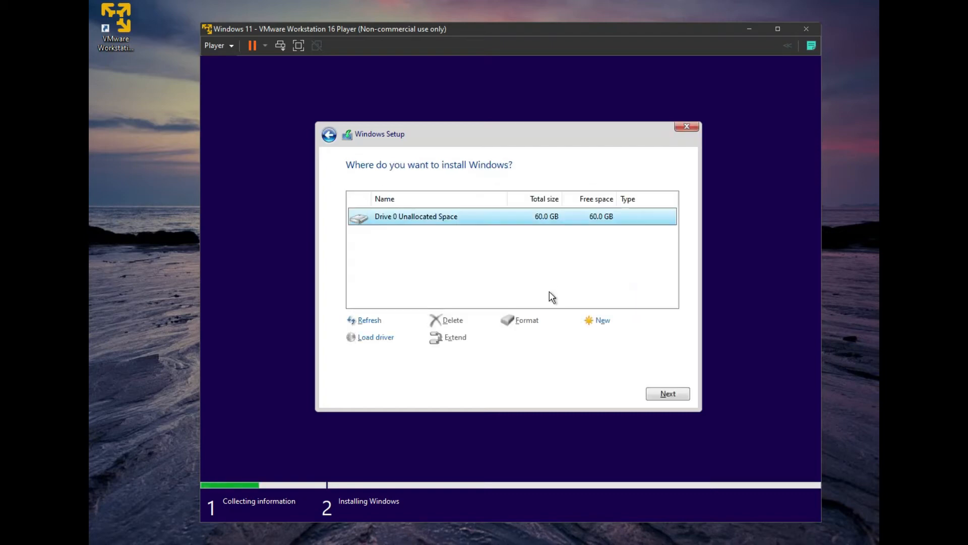
pyautogui.click(657, 396)
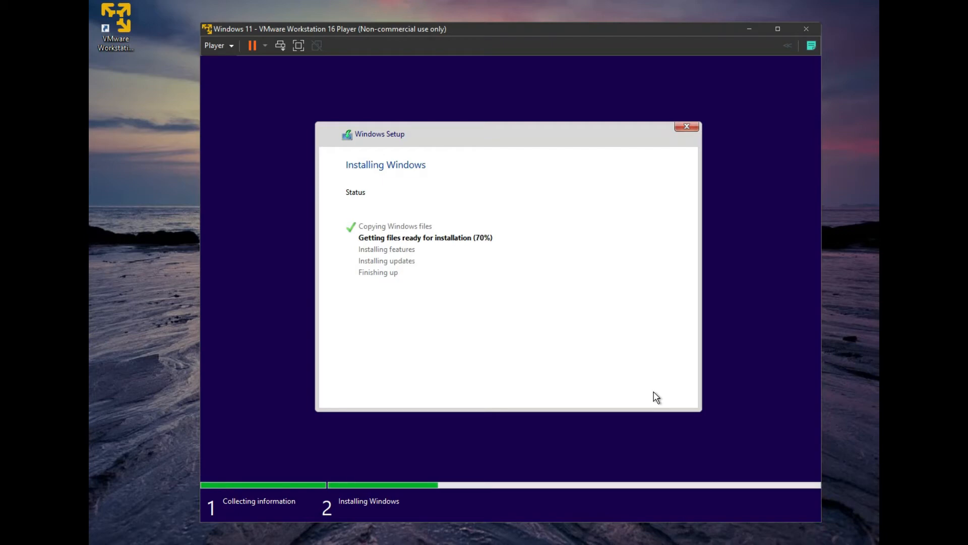
pyautogui.click(726, 538)
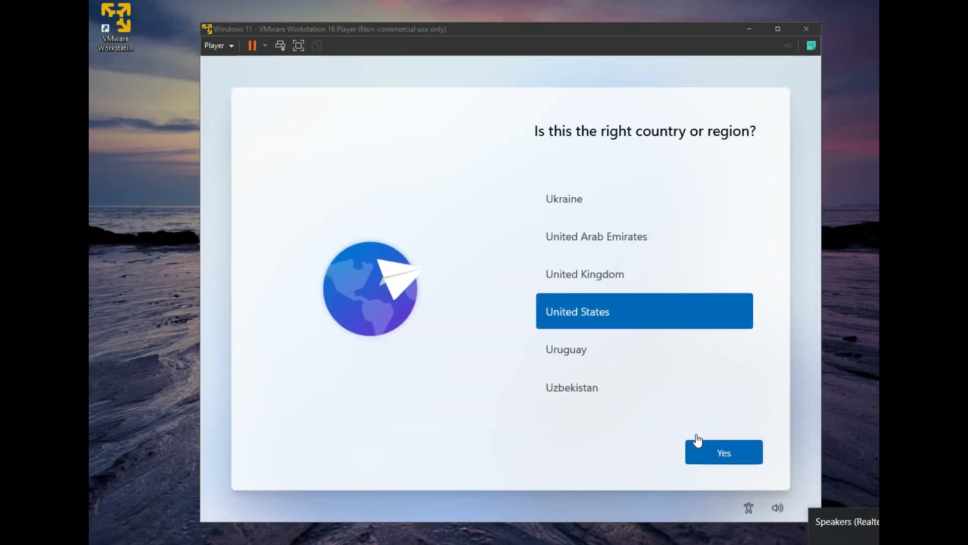
# Confirm United States as the region and the US keyboard layout, skipping a second layout.
pyautogui.click(706, 453)
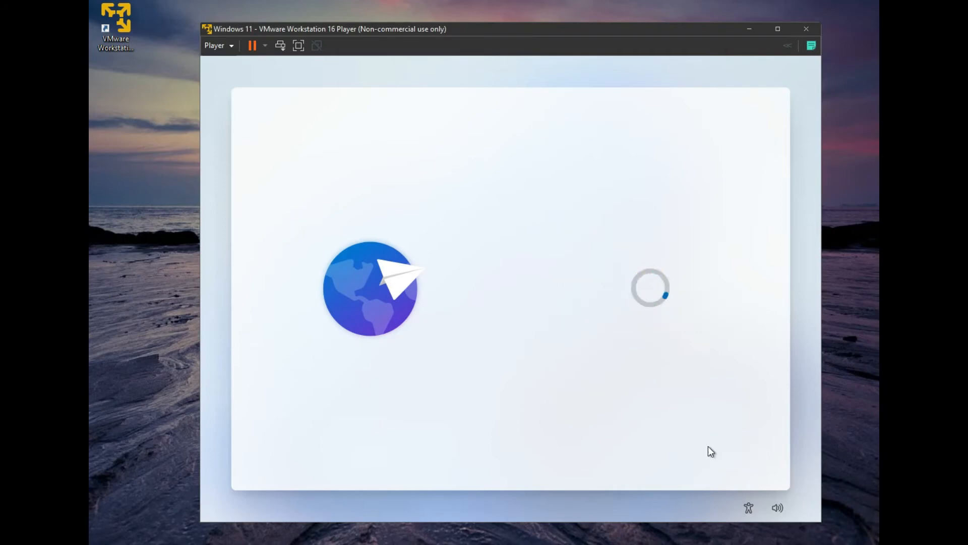
pyautogui.click(709, 449)
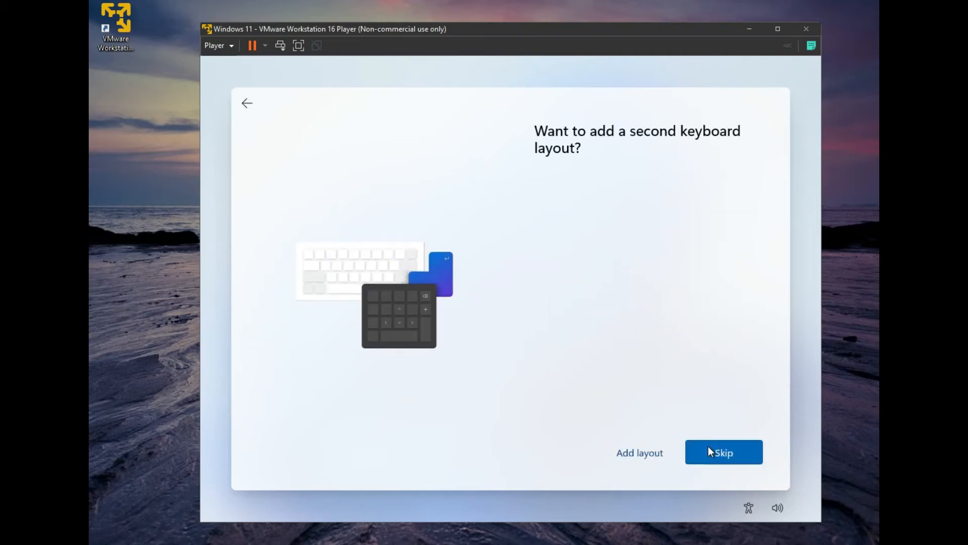
pyautogui.click(726, 456)
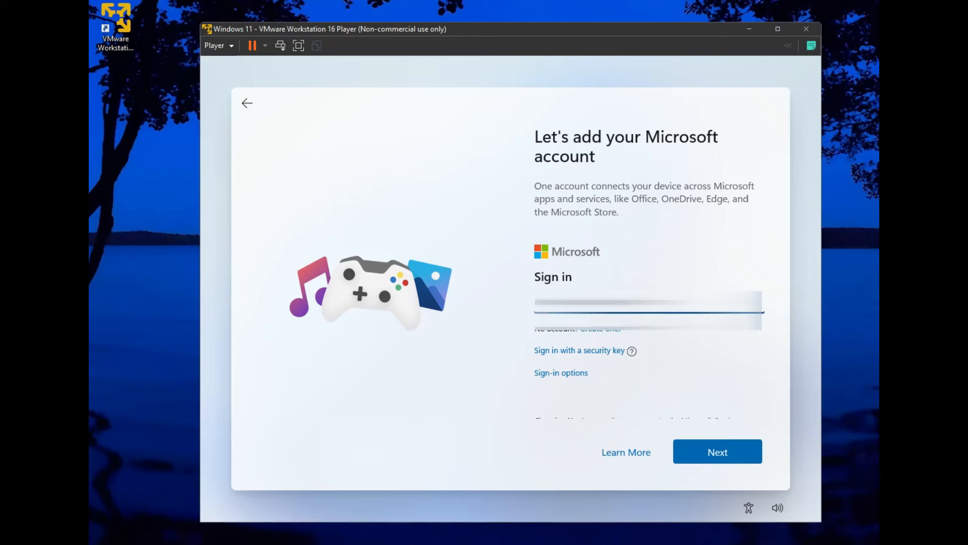
# Sign in to the Microsoft account by entering the account password.
pyautogui.click(710, 461)
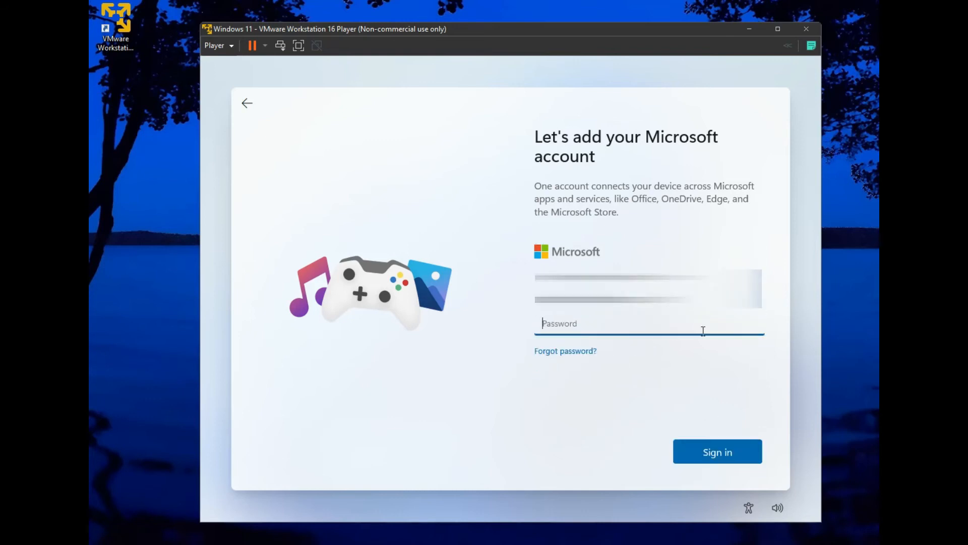
pyautogui.write('•••••••••')
pyautogui.press('Return')
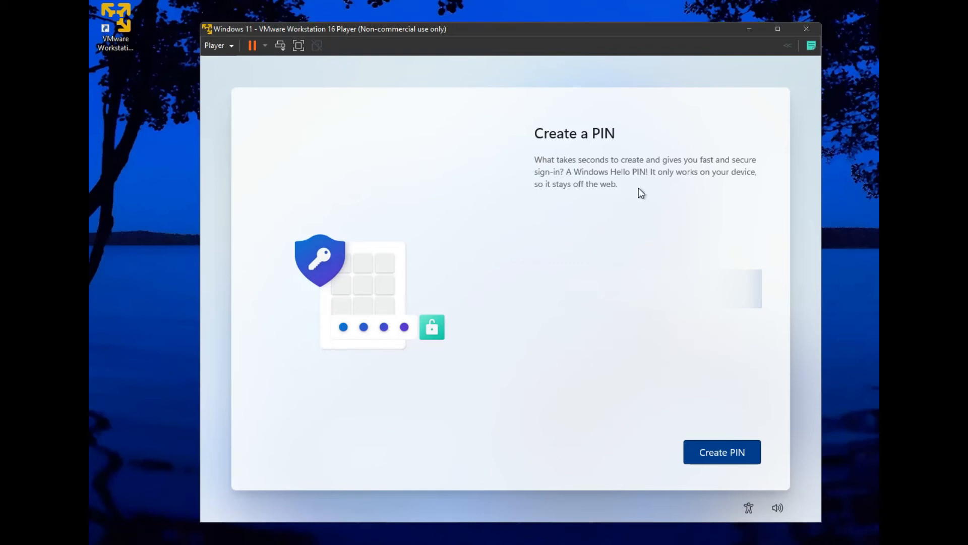
# Create a Windows Hello PIN, entering and confirming it.
pyautogui.click(747, 465)
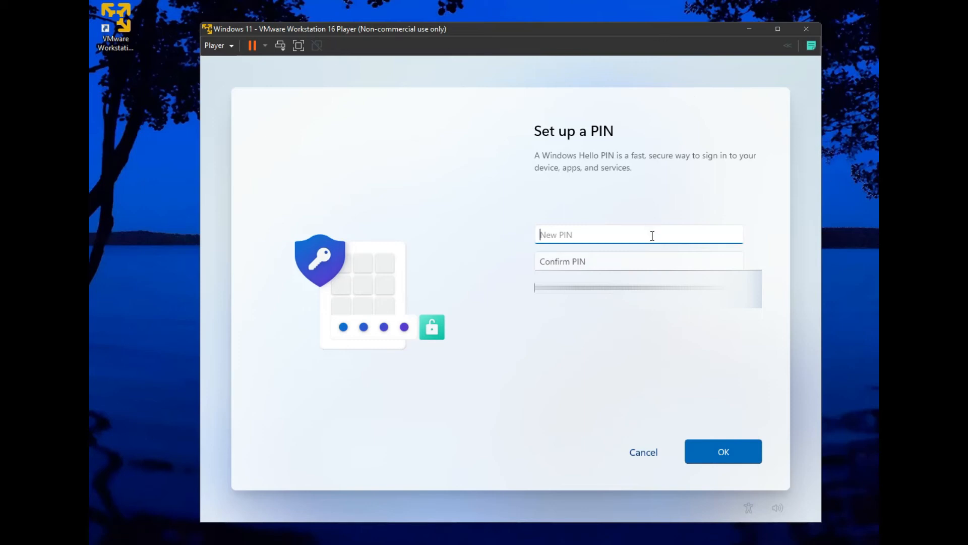
pyautogui.write('123')
pyautogui.press('Tab')
pyautogui.write('1')
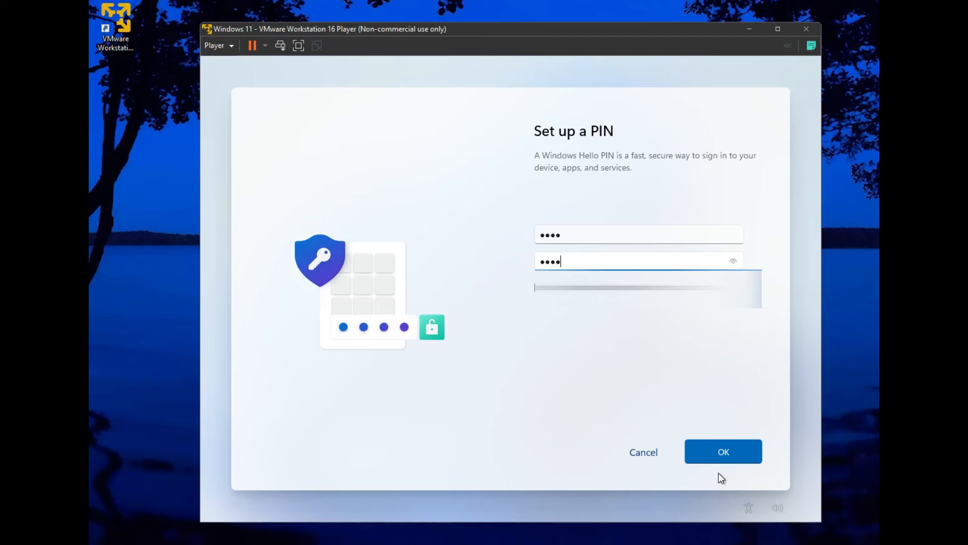
pyautogui.click(722, 454)
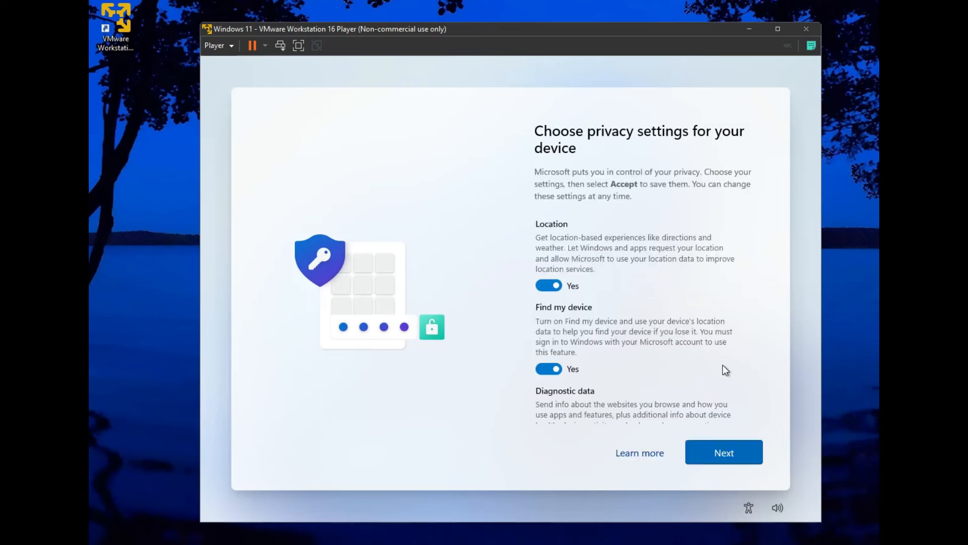
# Accept the default privacy settings and skip the device-usage customization.
pyautogui.scroll(-6, 694, 392)
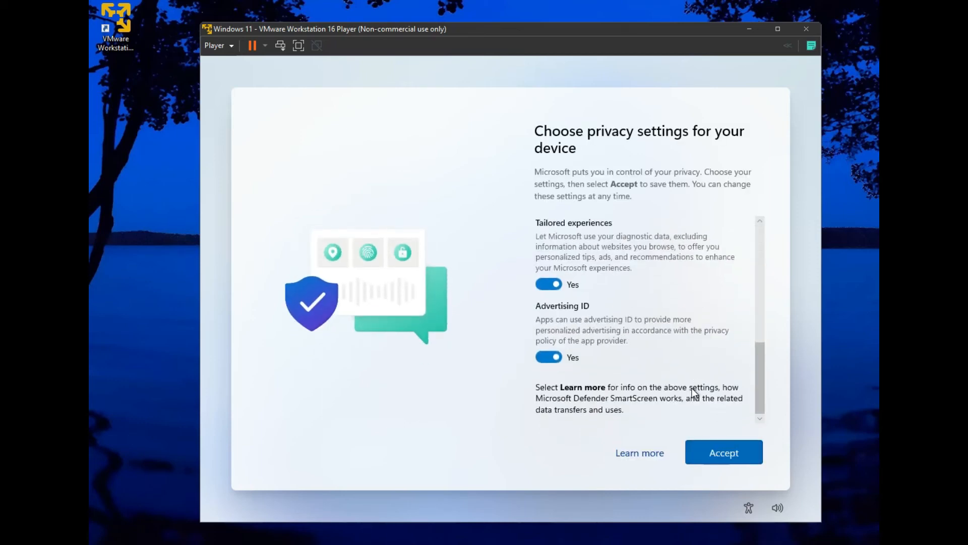
pyautogui.click(707, 448)
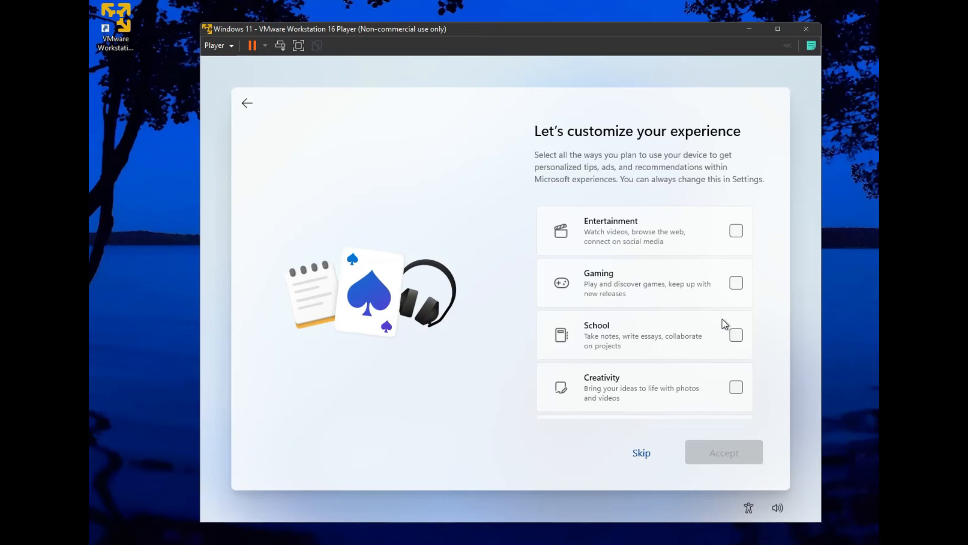
pyautogui.click(642, 453)
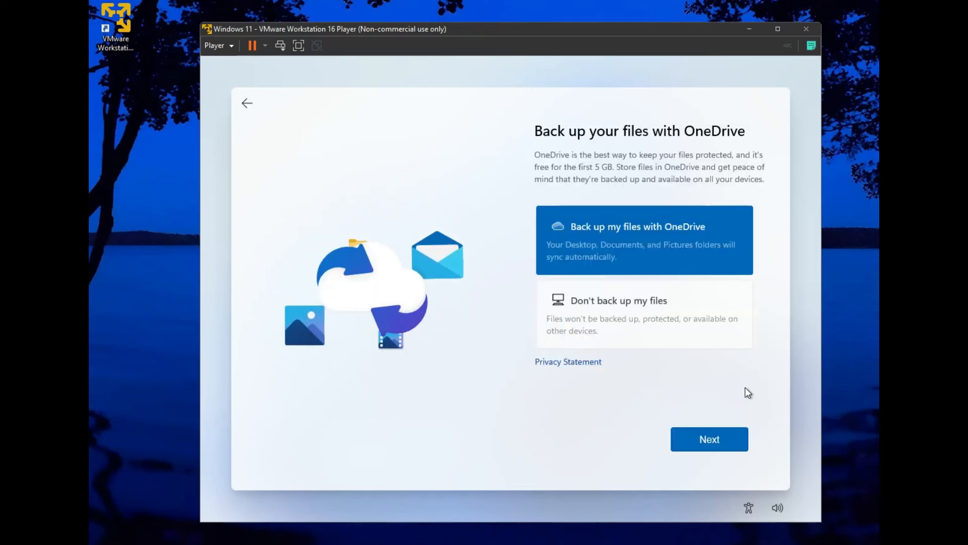
# Choose 'Don't back up my files' for OneDrive and decline the Microsoft 365 trial.
pyautogui.click(668, 321)
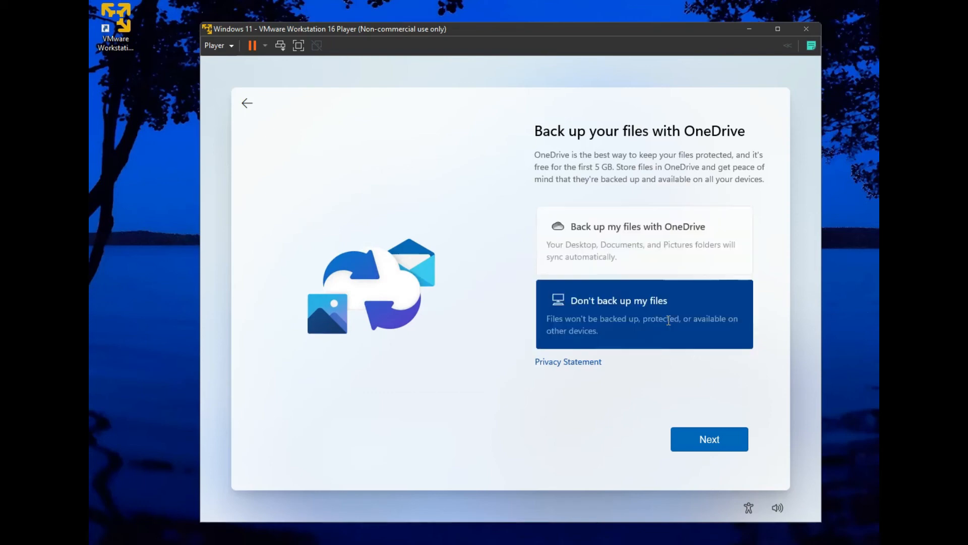
pyautogui.click(702, 438)
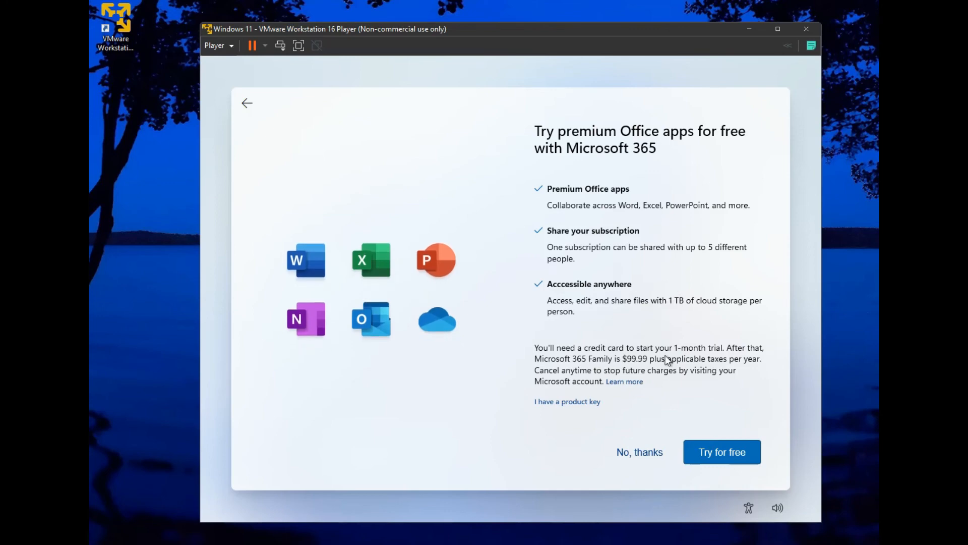
pyautogui.click(638, 456)
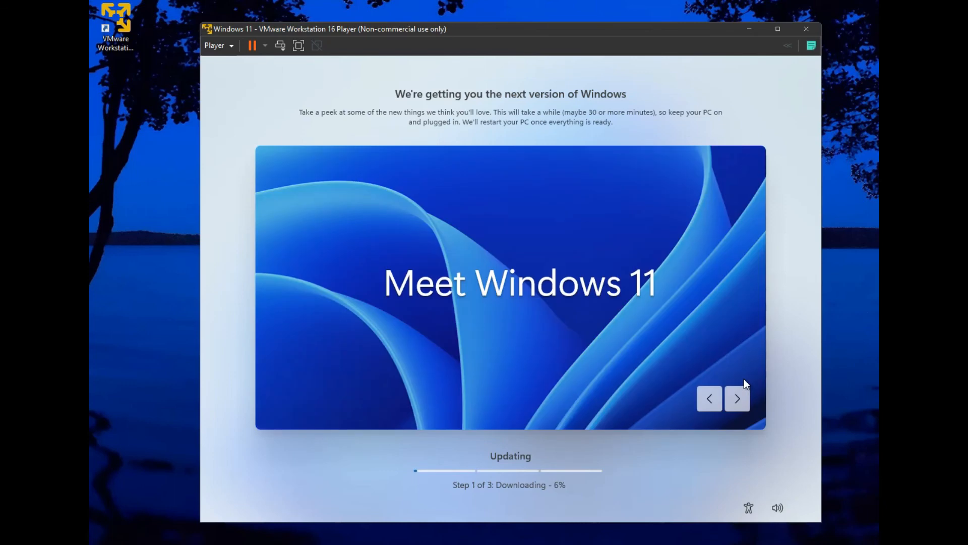
# Browse the Windows 11 feature slides back and forth while the update installs.
pyautogui.click(741, 403)
pyautogui.click(741, 404)
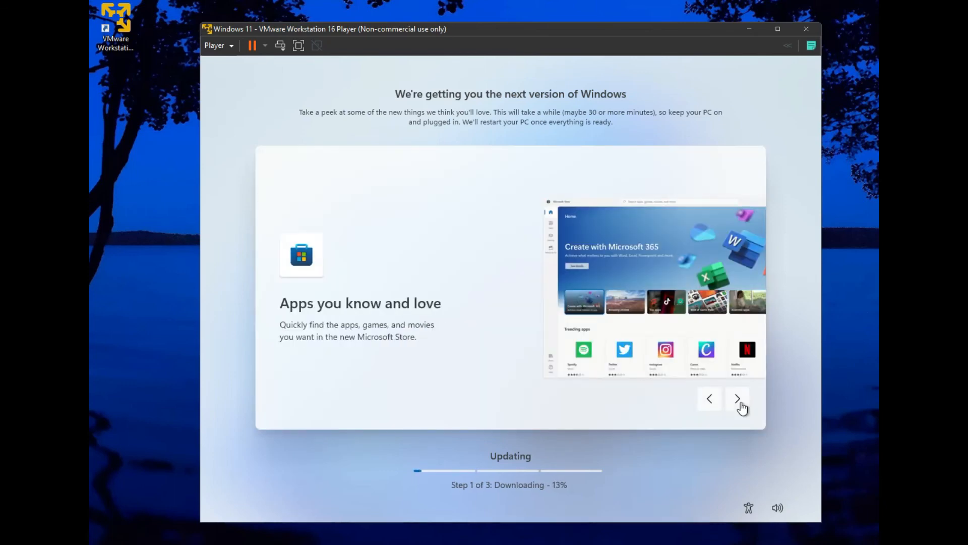
pyautogui.click(741, 403)
pyautogui.click(740, 404)
pyautogui.click(740, 403)
pyautogui.click(717, 403)
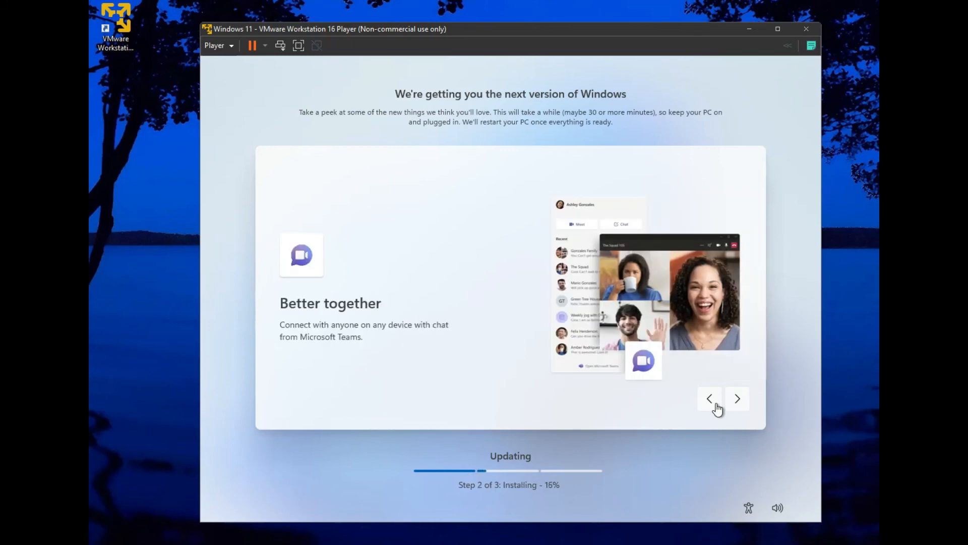
pyautogui.click(709, 398)
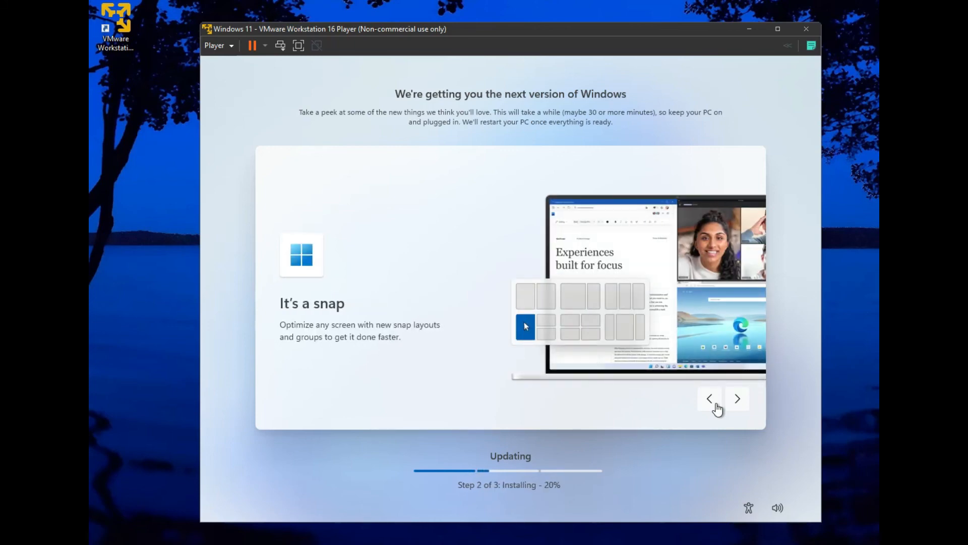
pyautogui.click(717, 405)
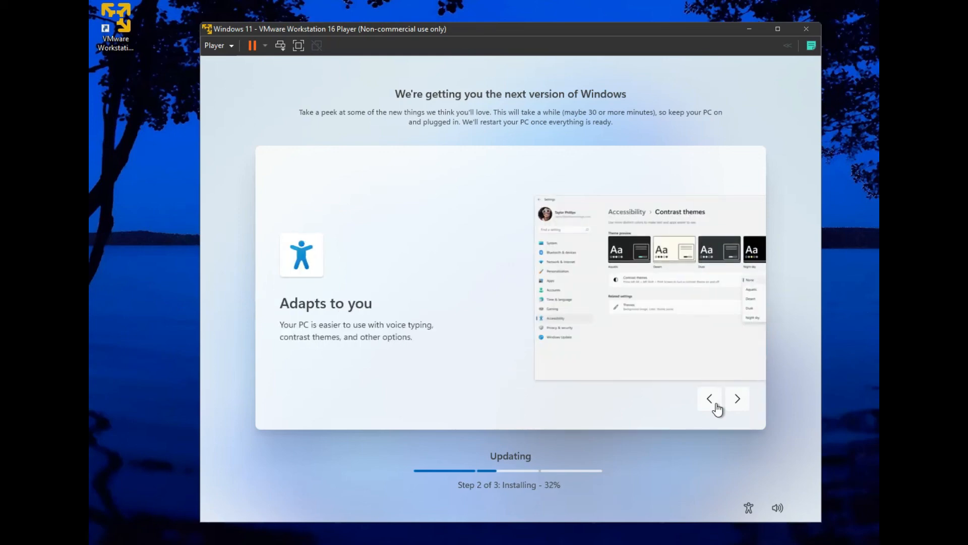
pyautogui.click(717, 408)
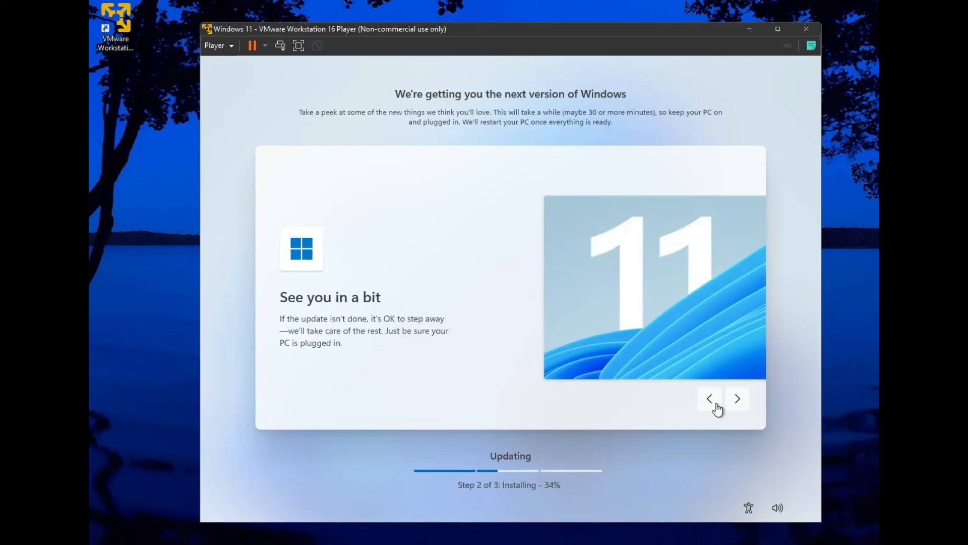
pyautogui.click(716, 405)
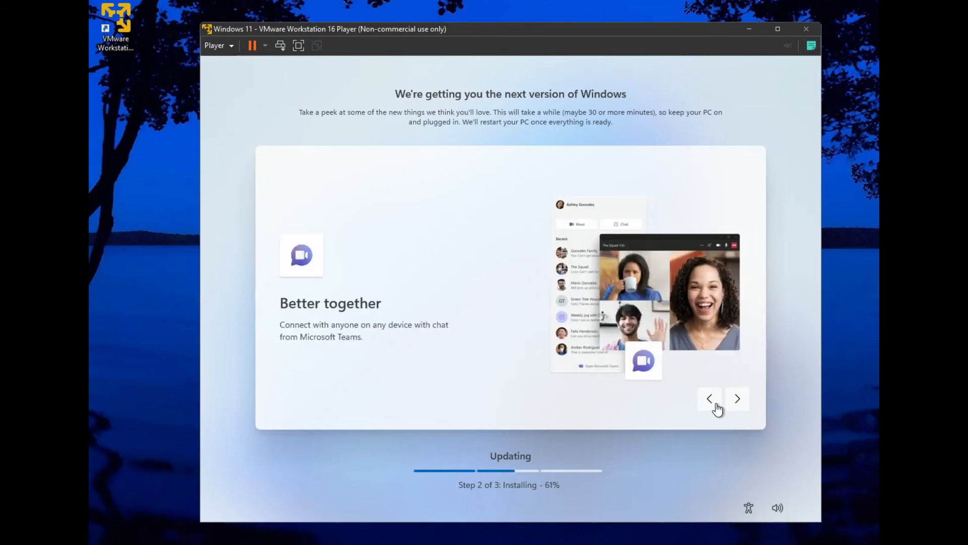
pyautogui.click(717, 407)
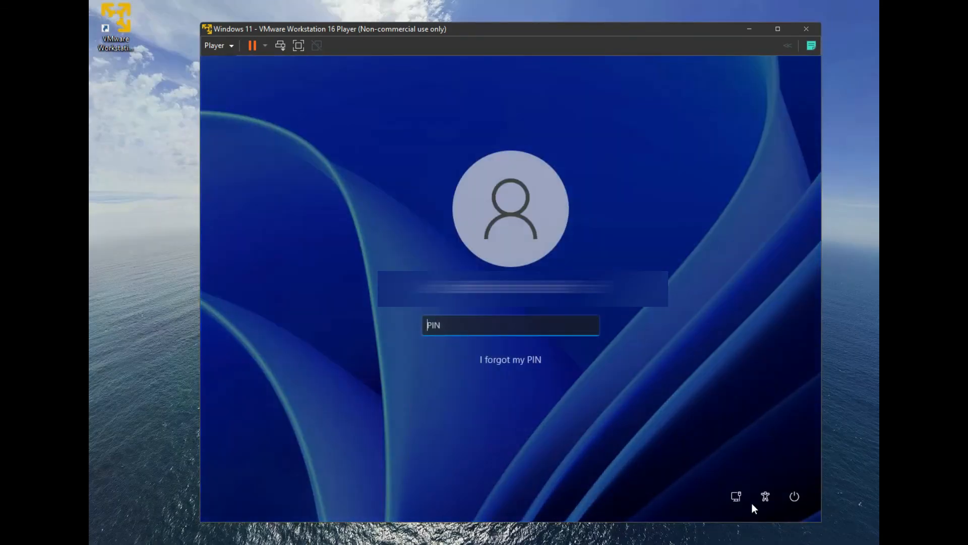
# Sign in at the lock screen with the PIN, then bring up the Start menu.
pyautogui.write('1234')
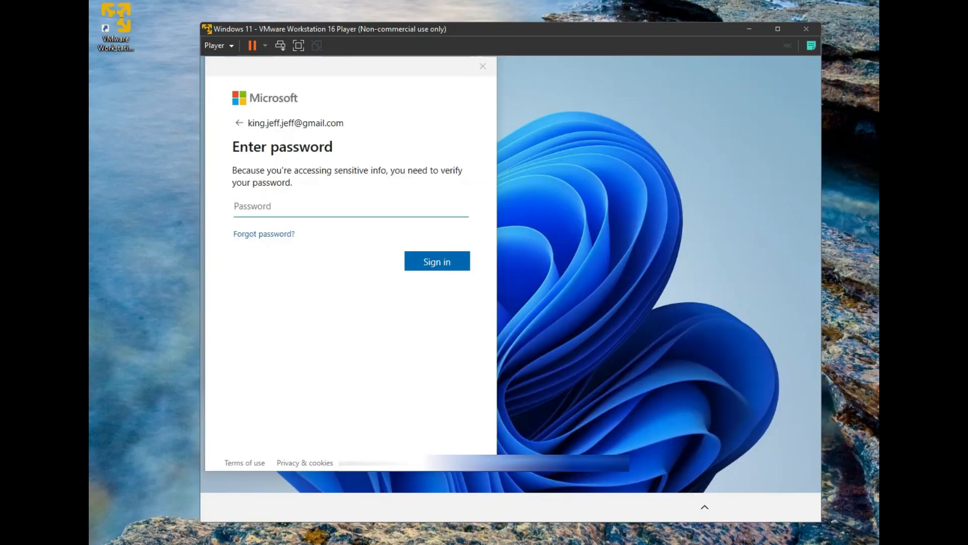
pyautogui.press('super')
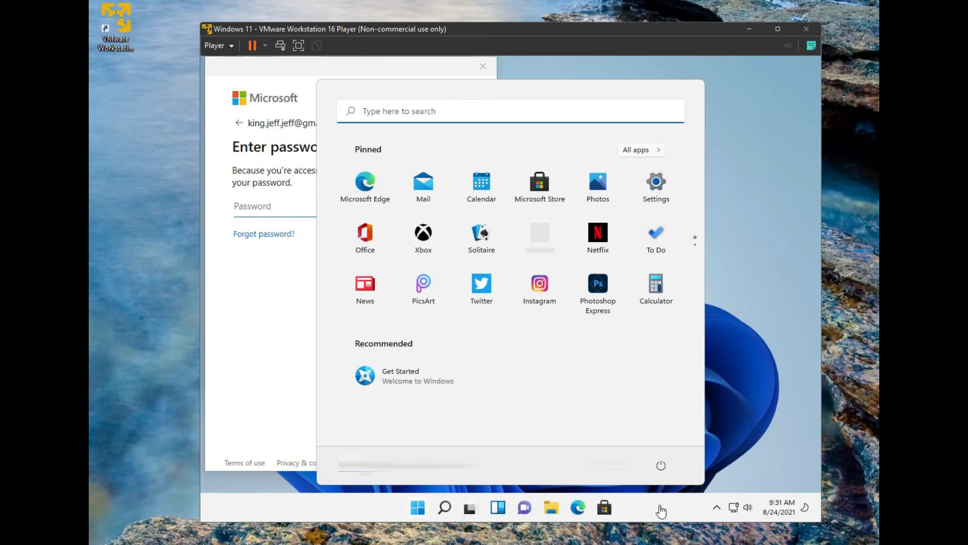
# Close the password prompt and Start menu, refresh the desktop, and show hidden tray icons.
pyautogui.click(482, 67)
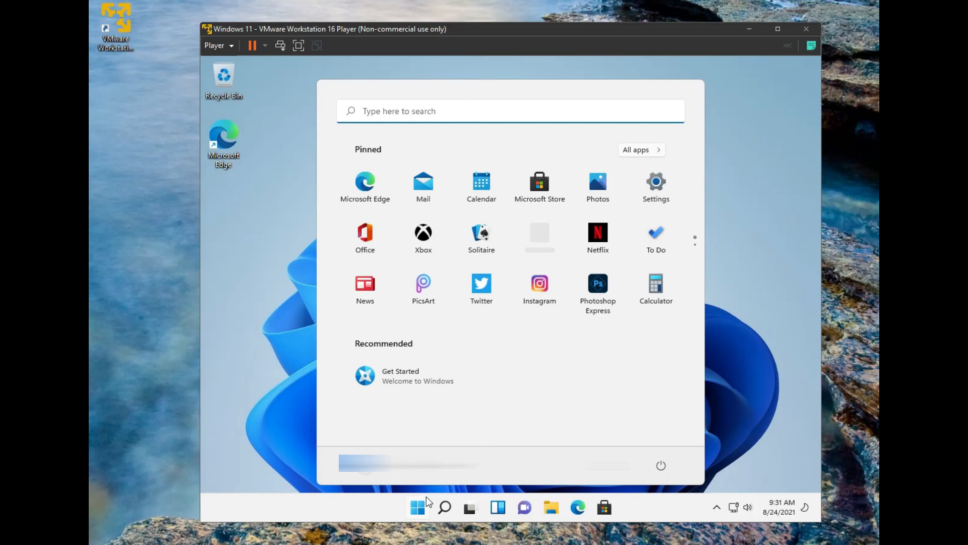
pyautogui.click(418, 507)
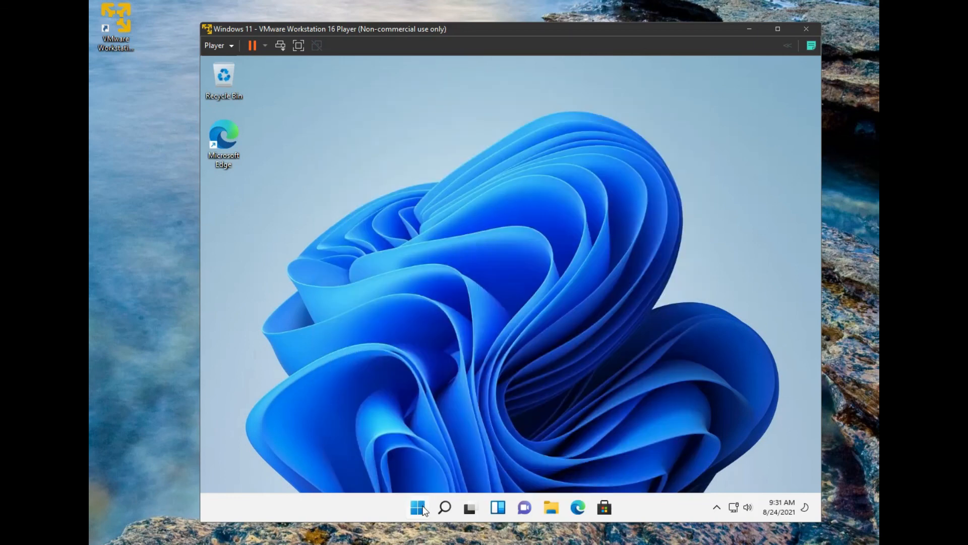
pyautogui.rightClick(401, 296)
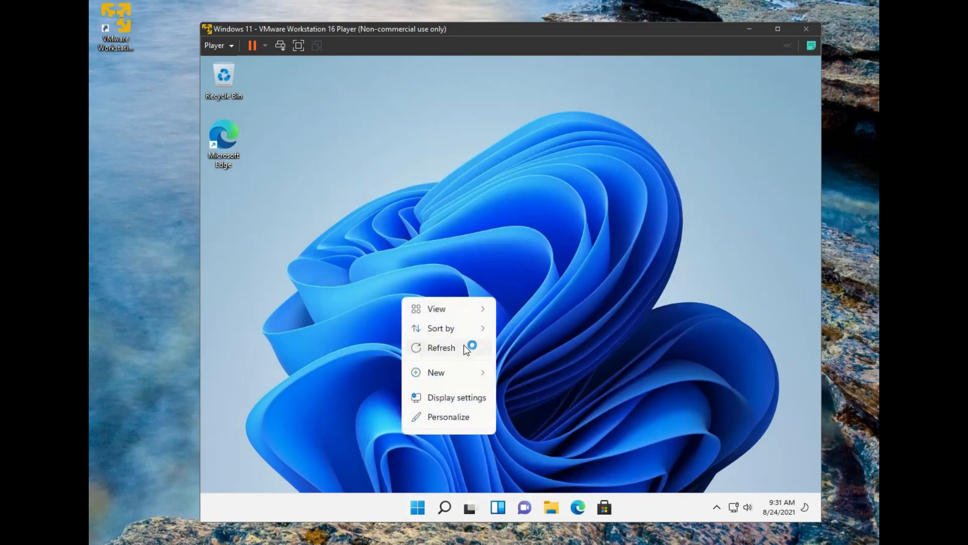
pyautogui.click(464, 345)
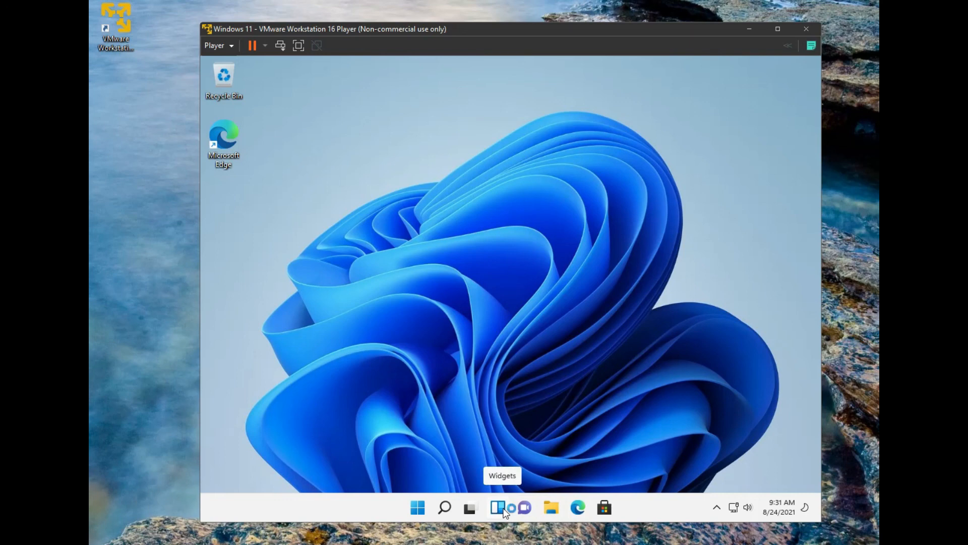
pyautogui.click(721, 511)
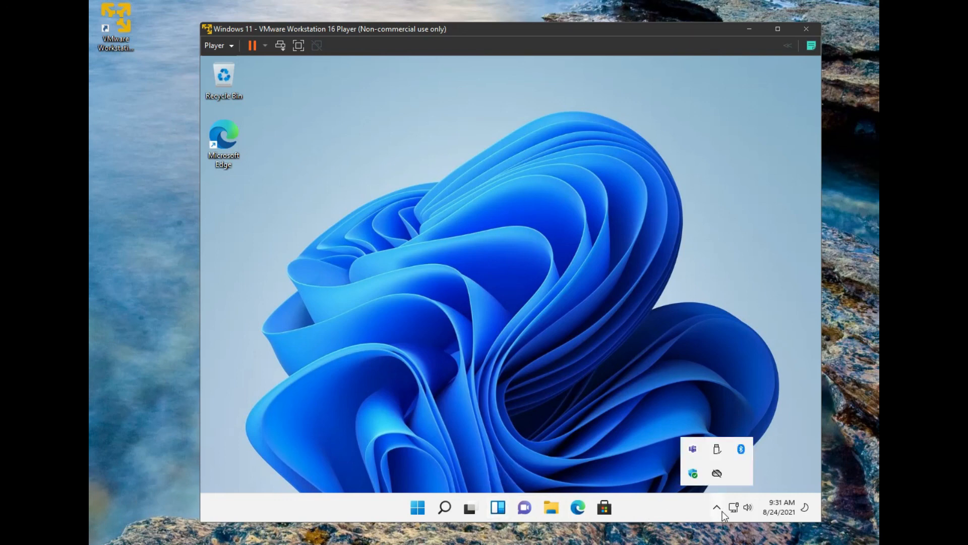